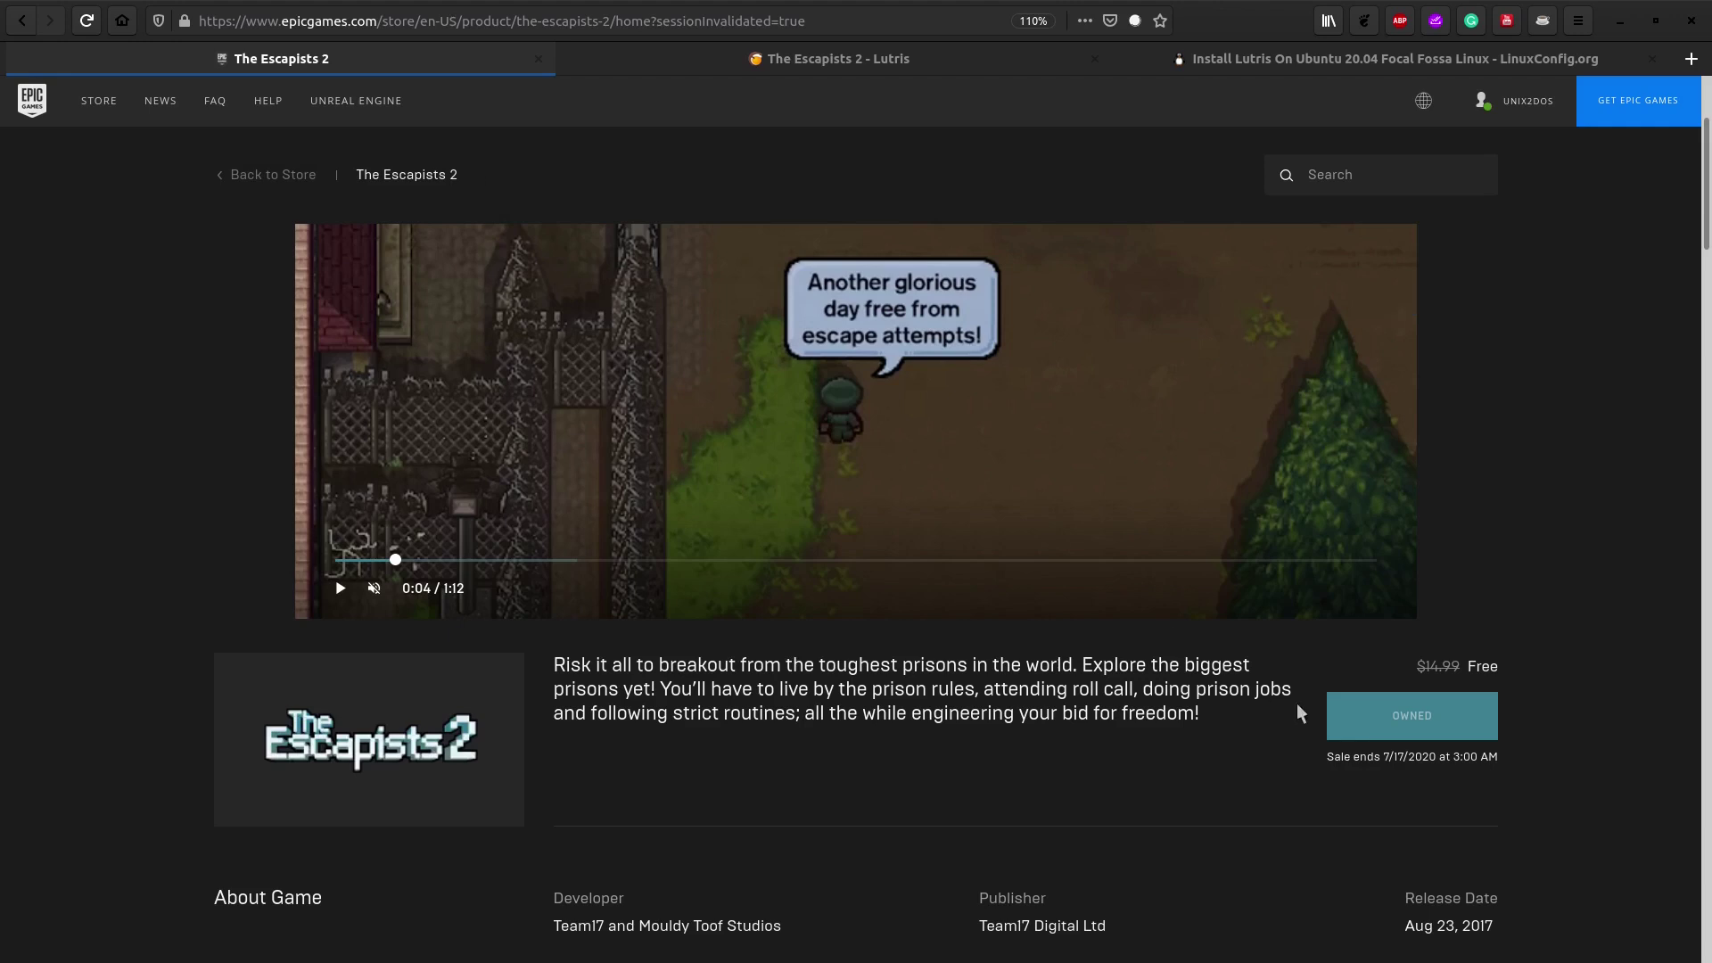
Step: Confirm The Escapists 2 is owned on the Epic Games Store, then switch to its Lutris page
left_click_drag(1327, 756, 1513, 759)
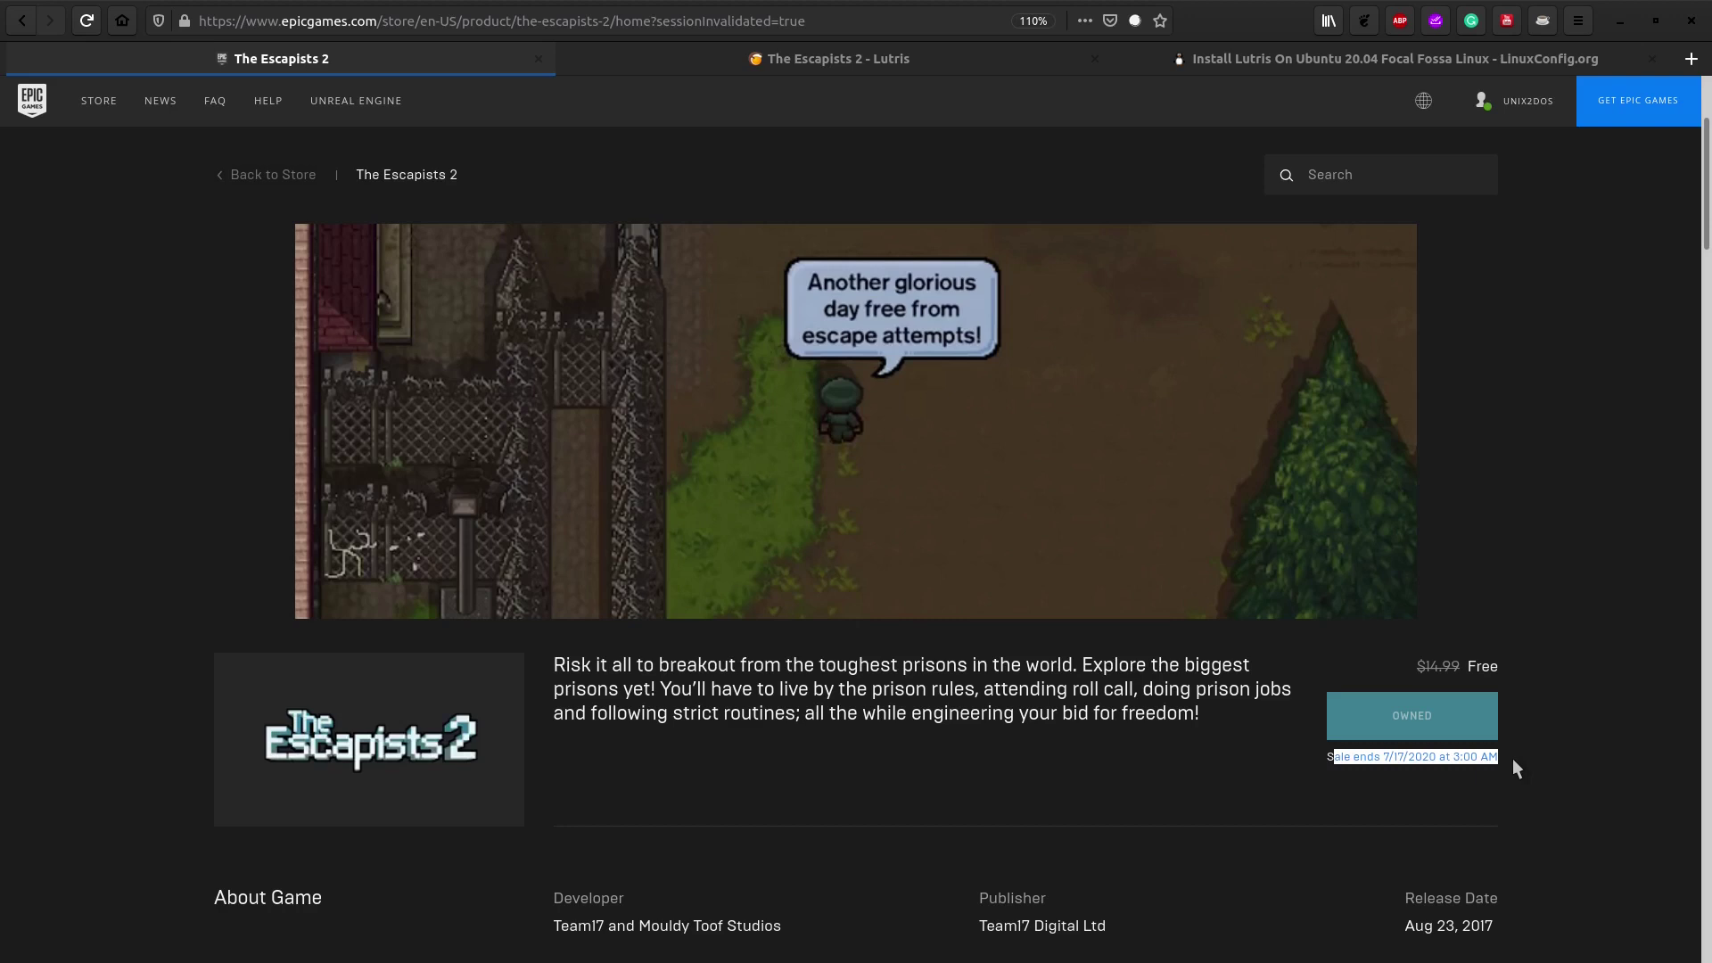
key("ctrl+Tab")
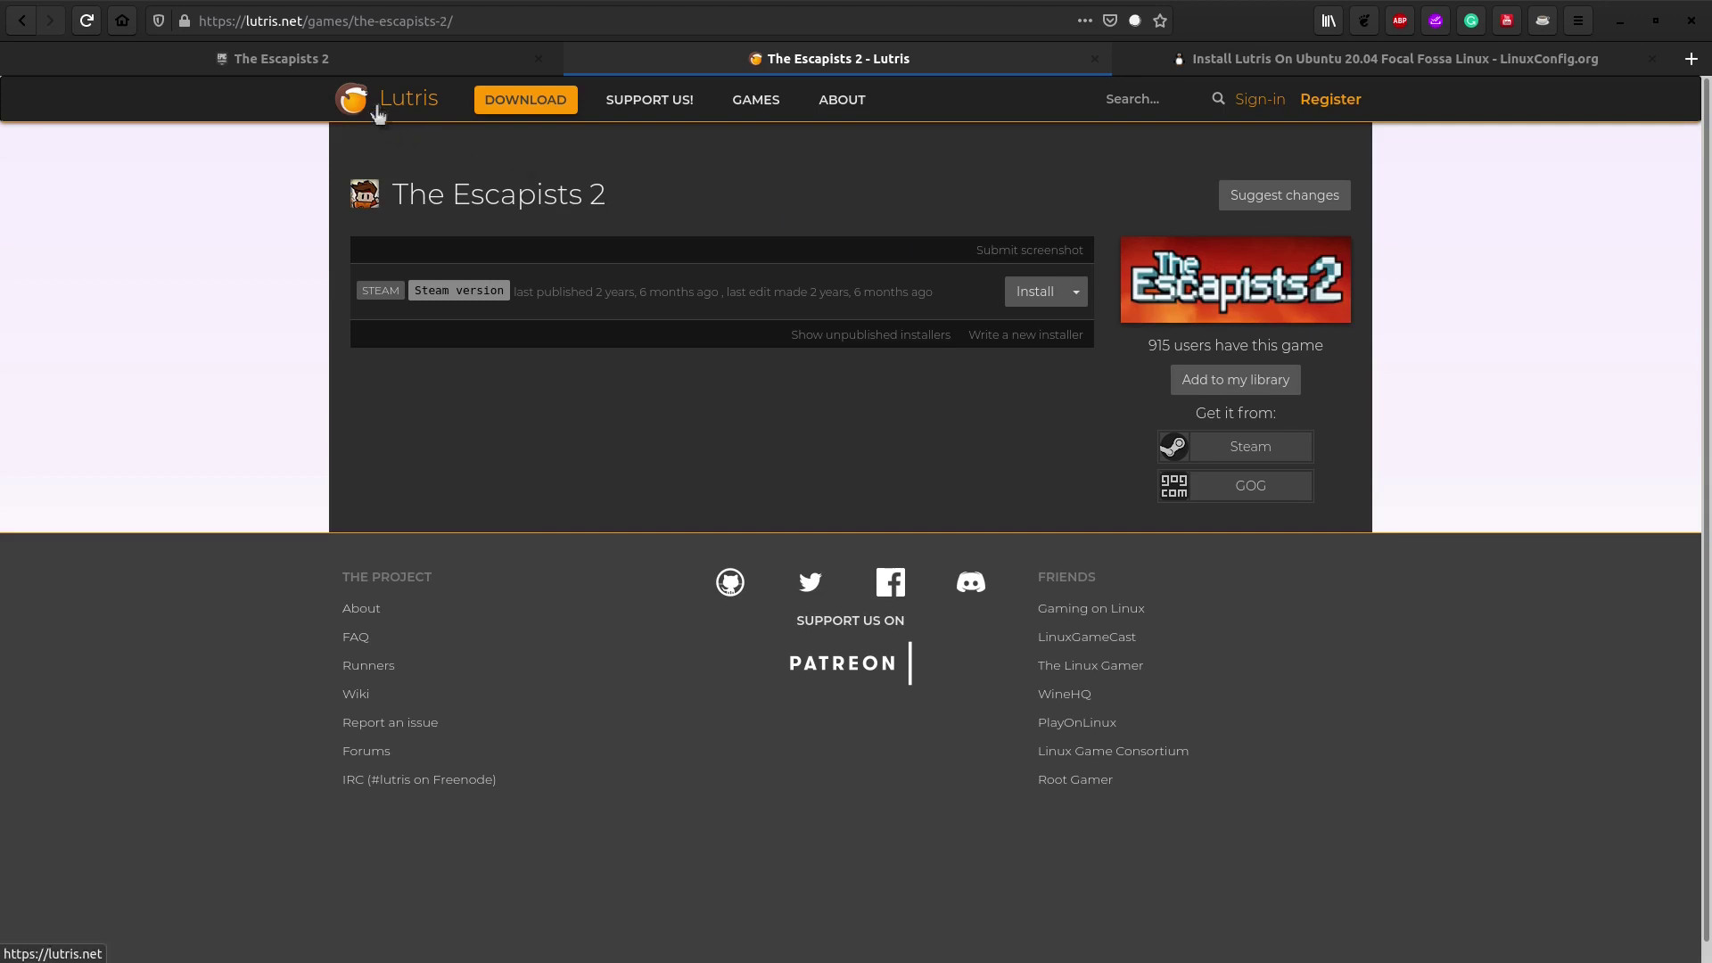
key("ctrl+Tab")
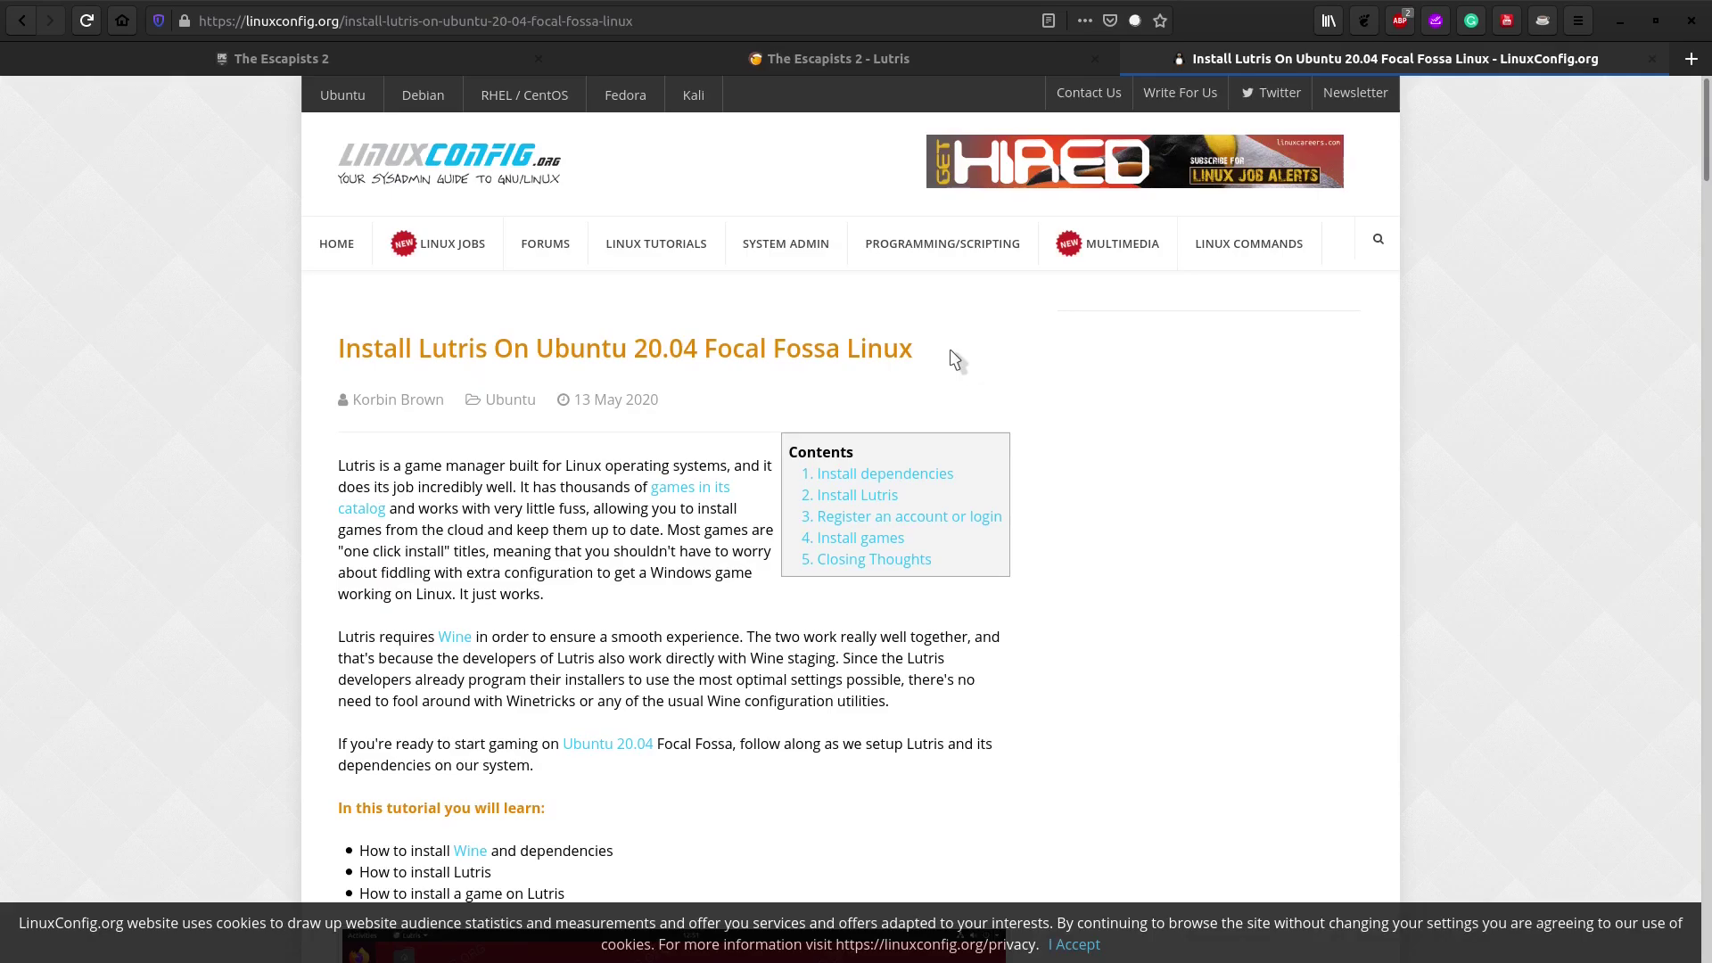
left_click_drag(950, 351, 343, 350)
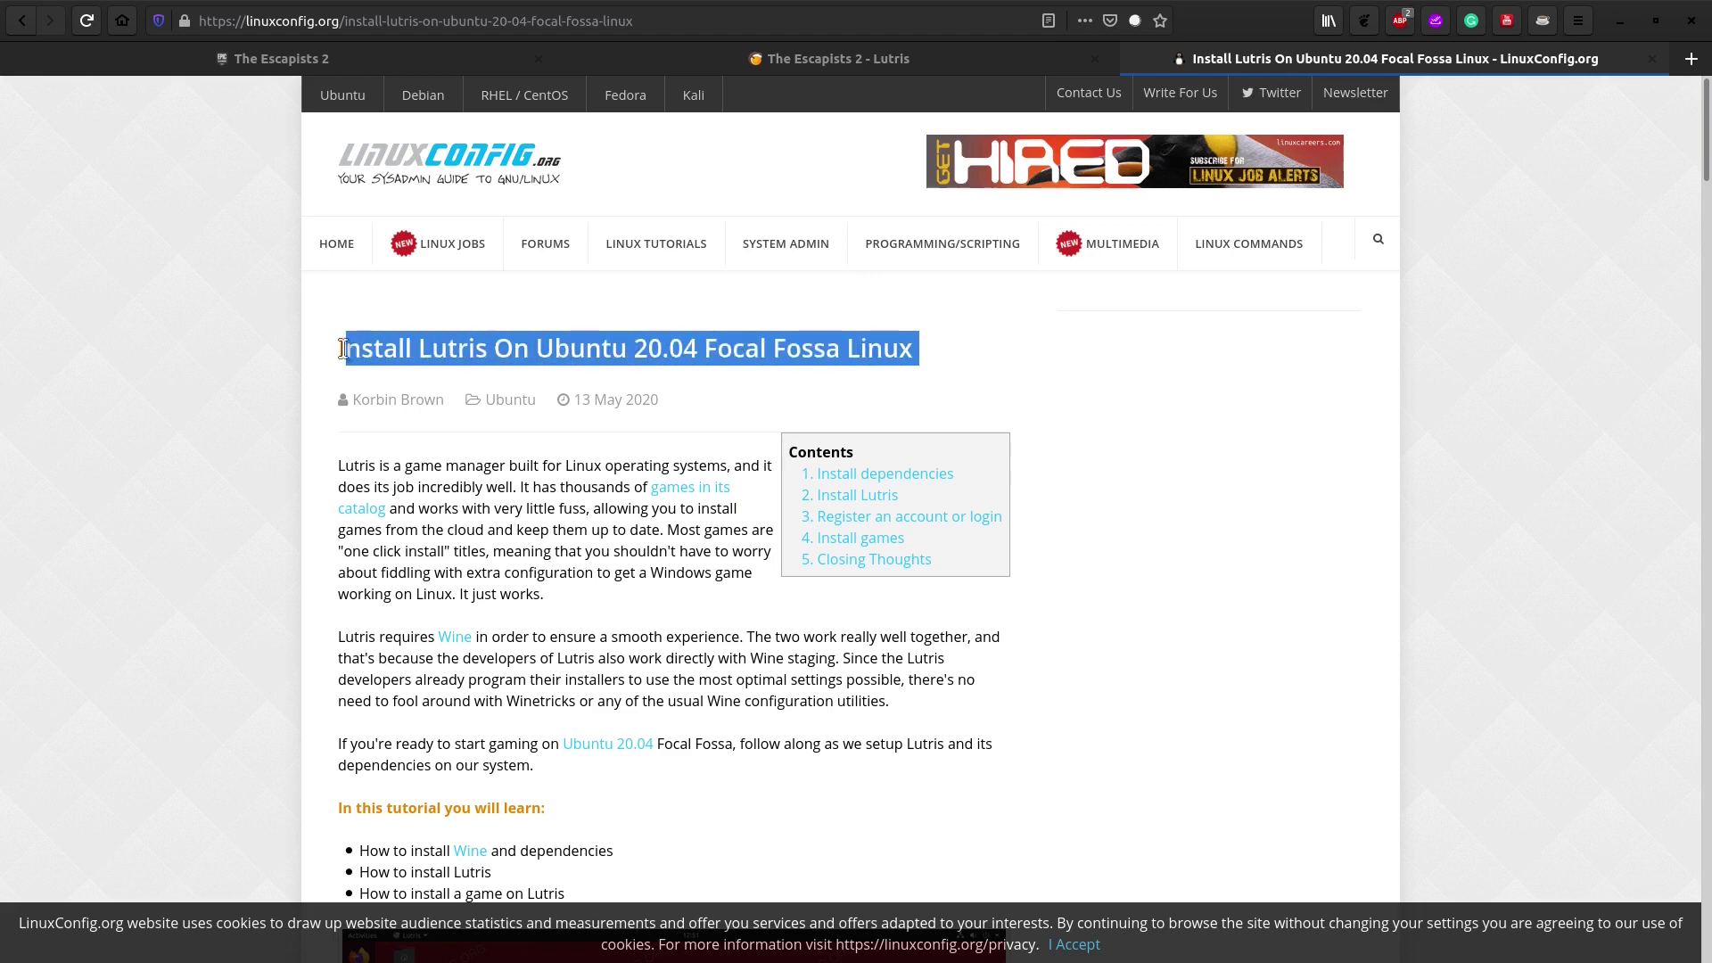
left_click(342, 352)
left_click_drag(534, 351, 702, 351)
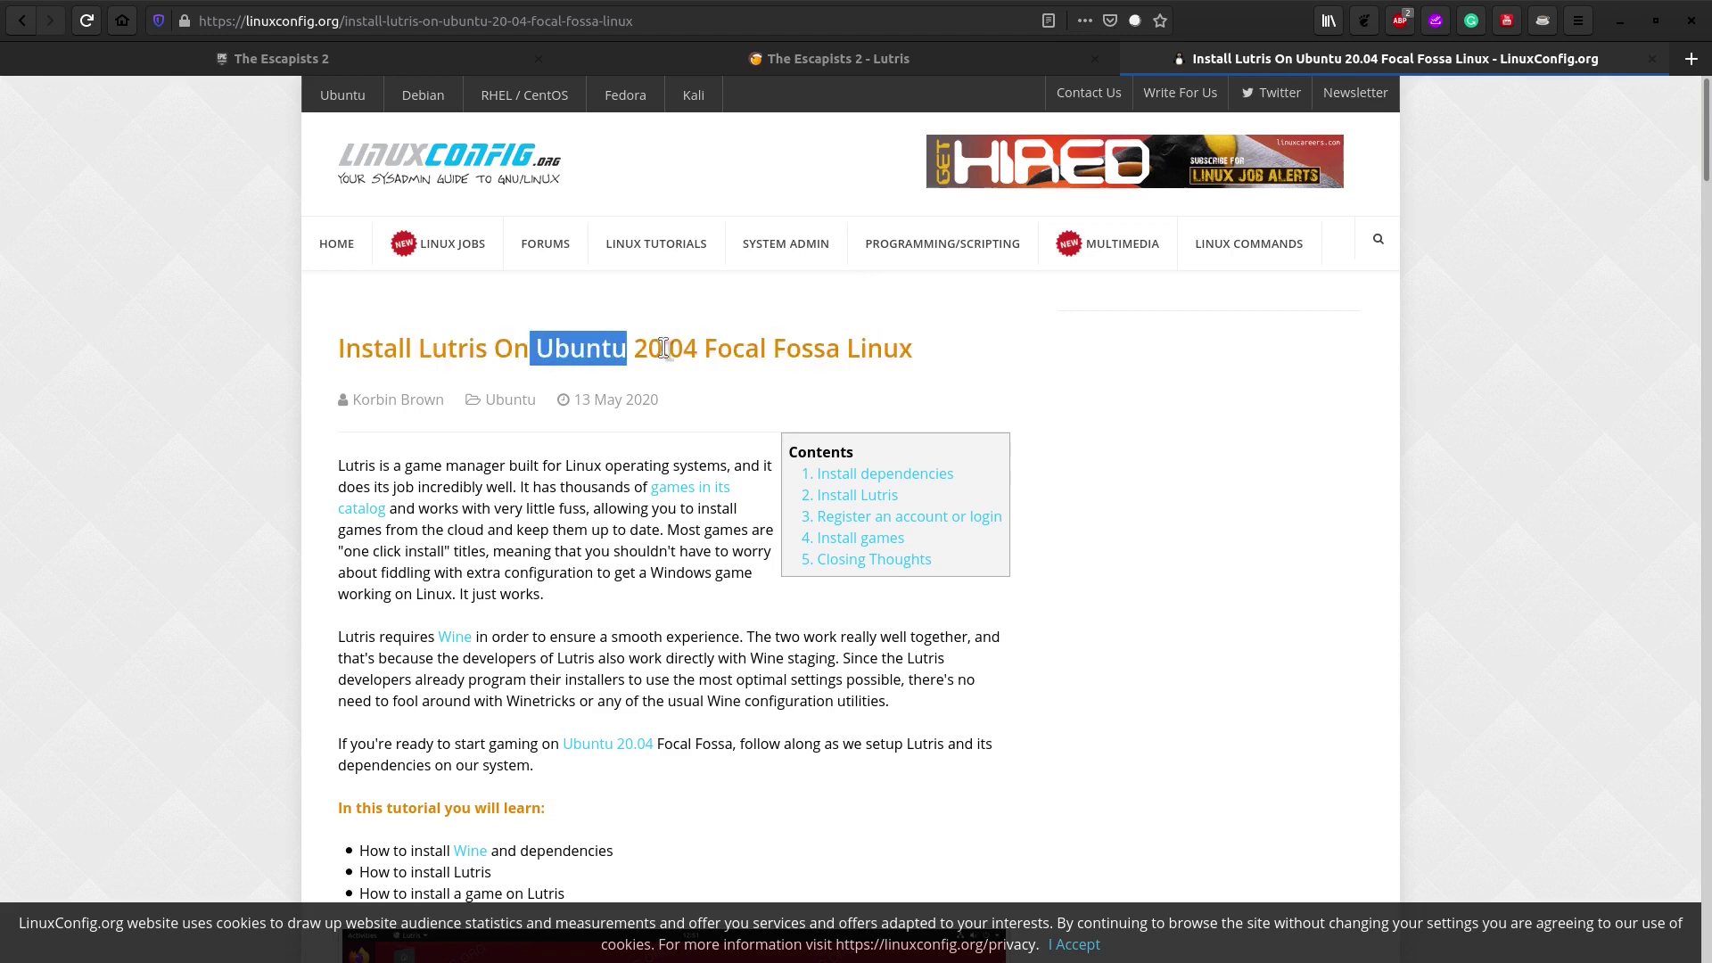
left_click(837, 351)
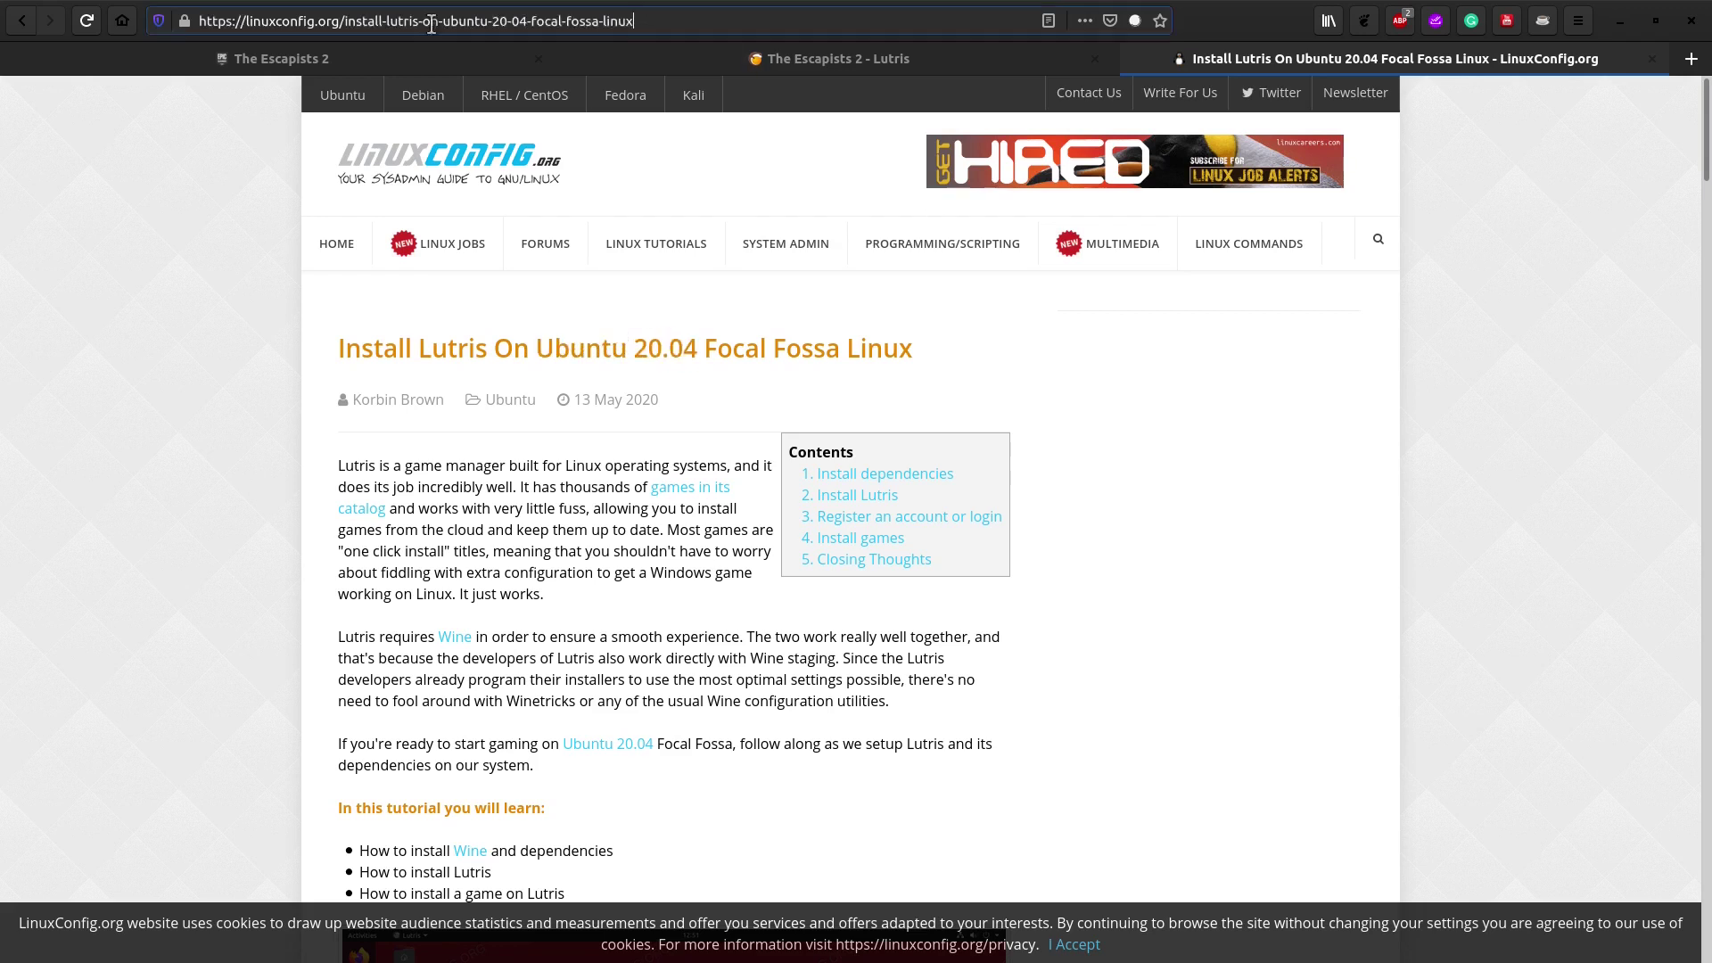
left_click(214, 20)
left_click(1325, 407)
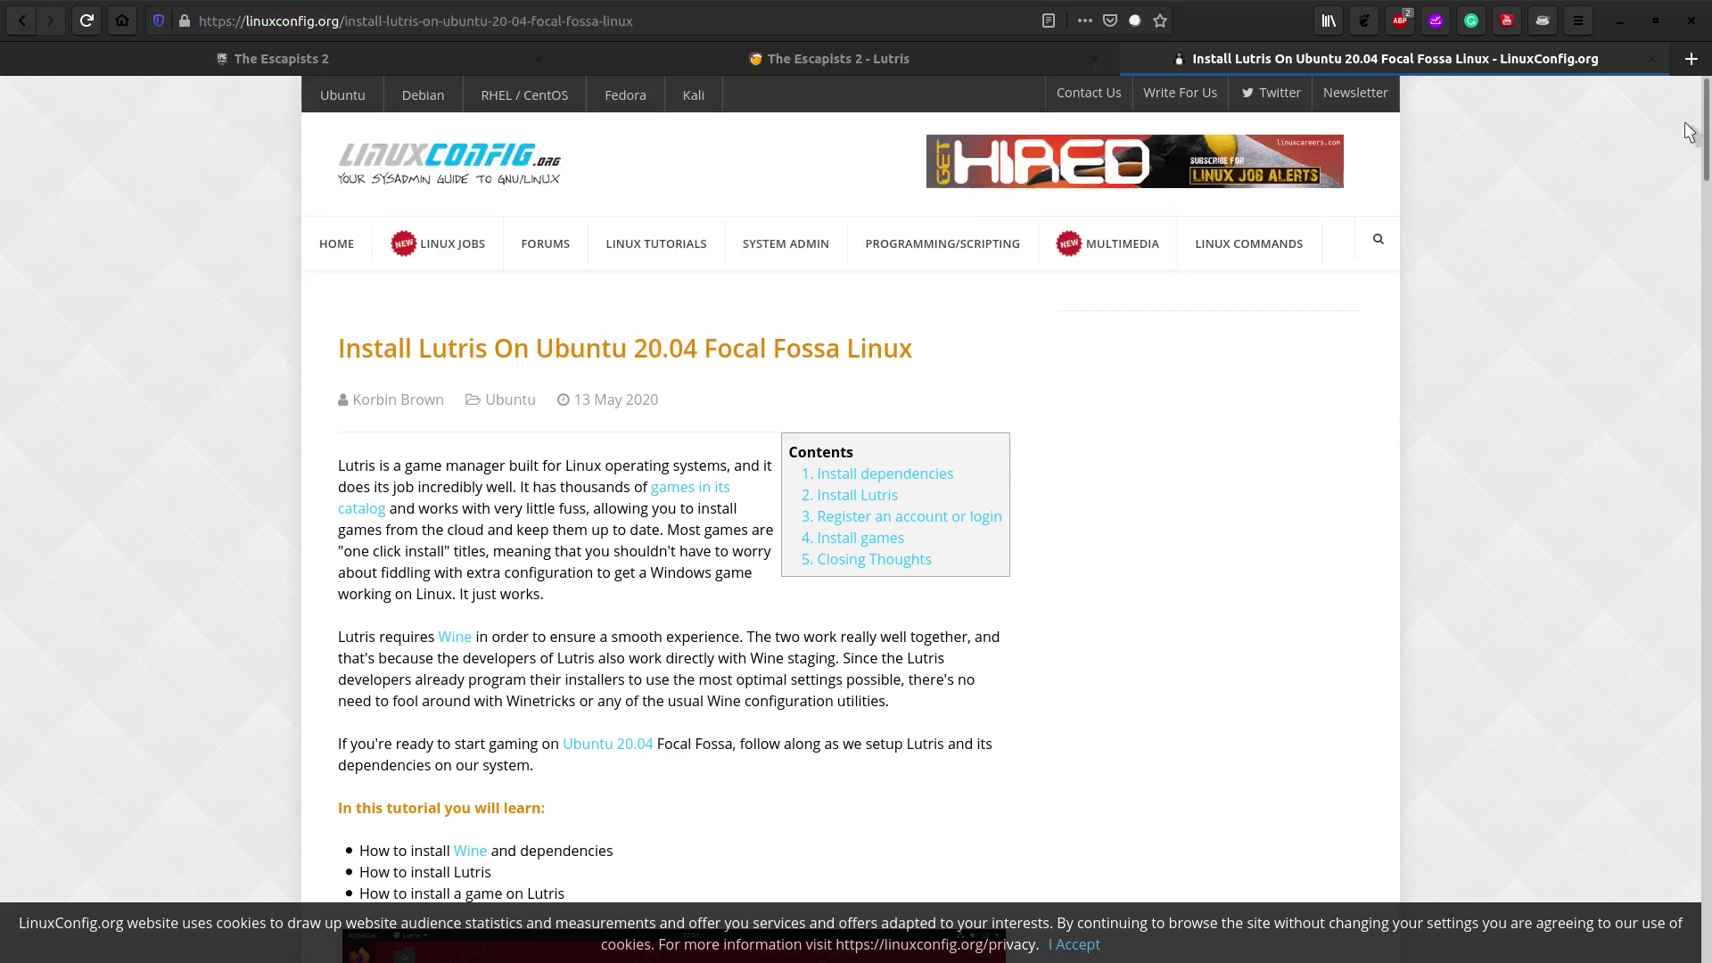
left_click_drag(1704, 159, 1071, 395)
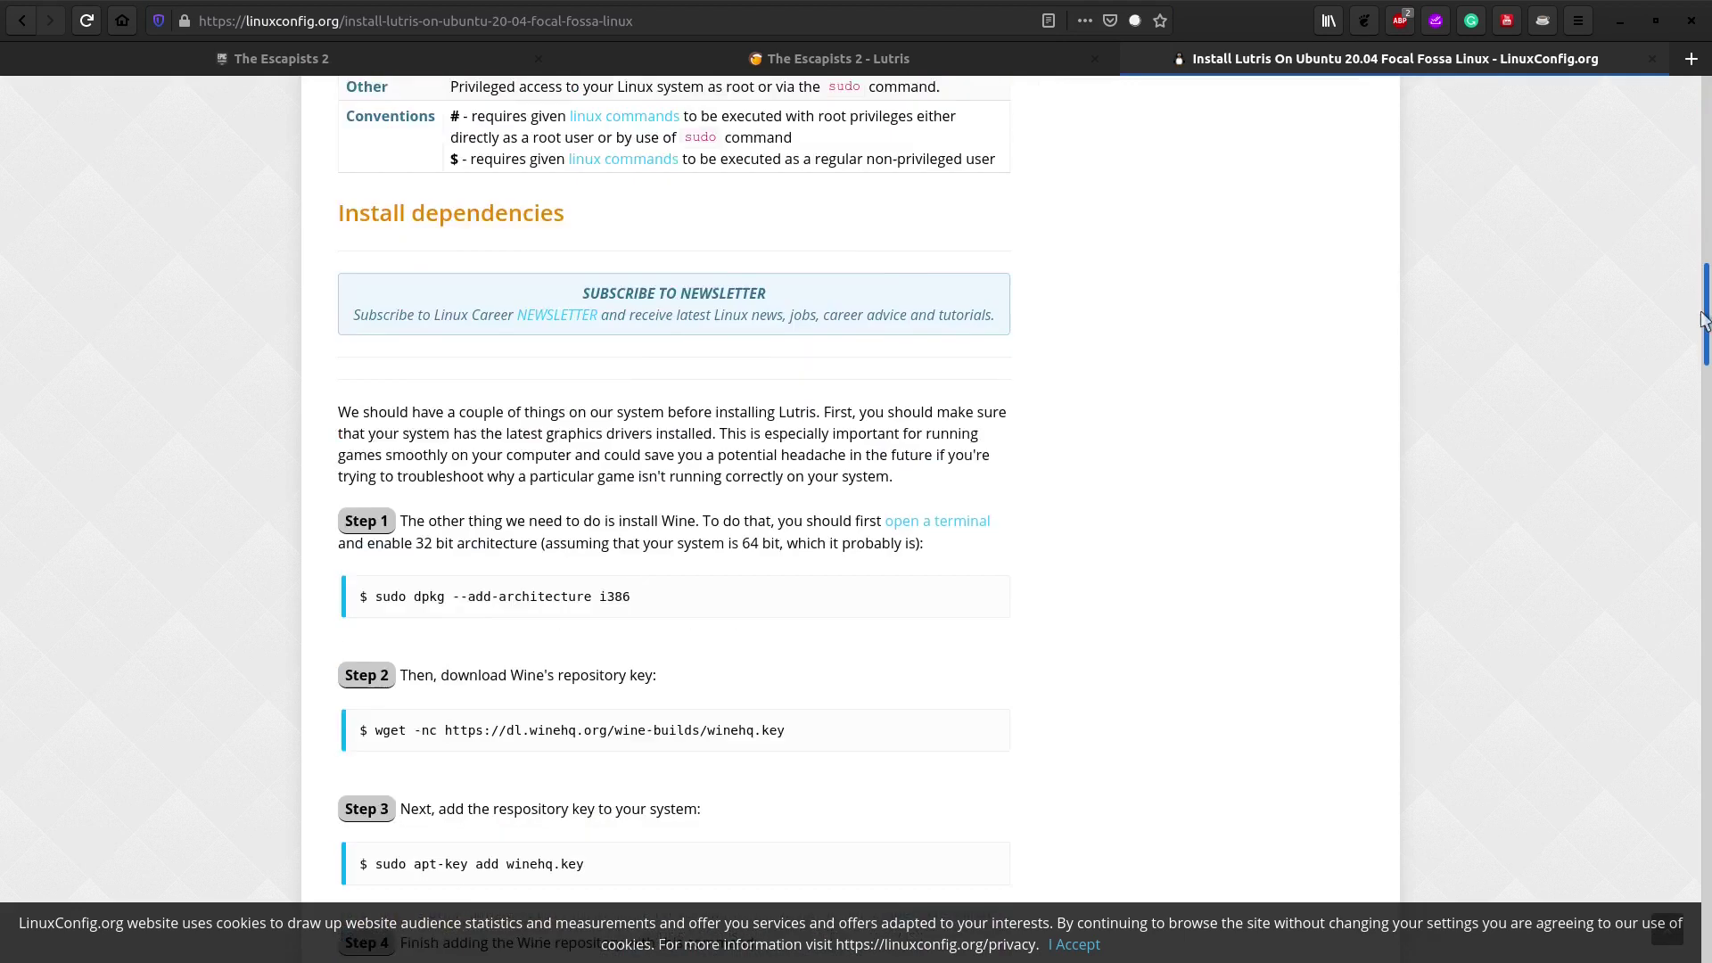
mouse_move(383, 403)
left_mouse_down()
mouse_move(568, 801)
mouse_move(976, 822)
left_mouse_up()
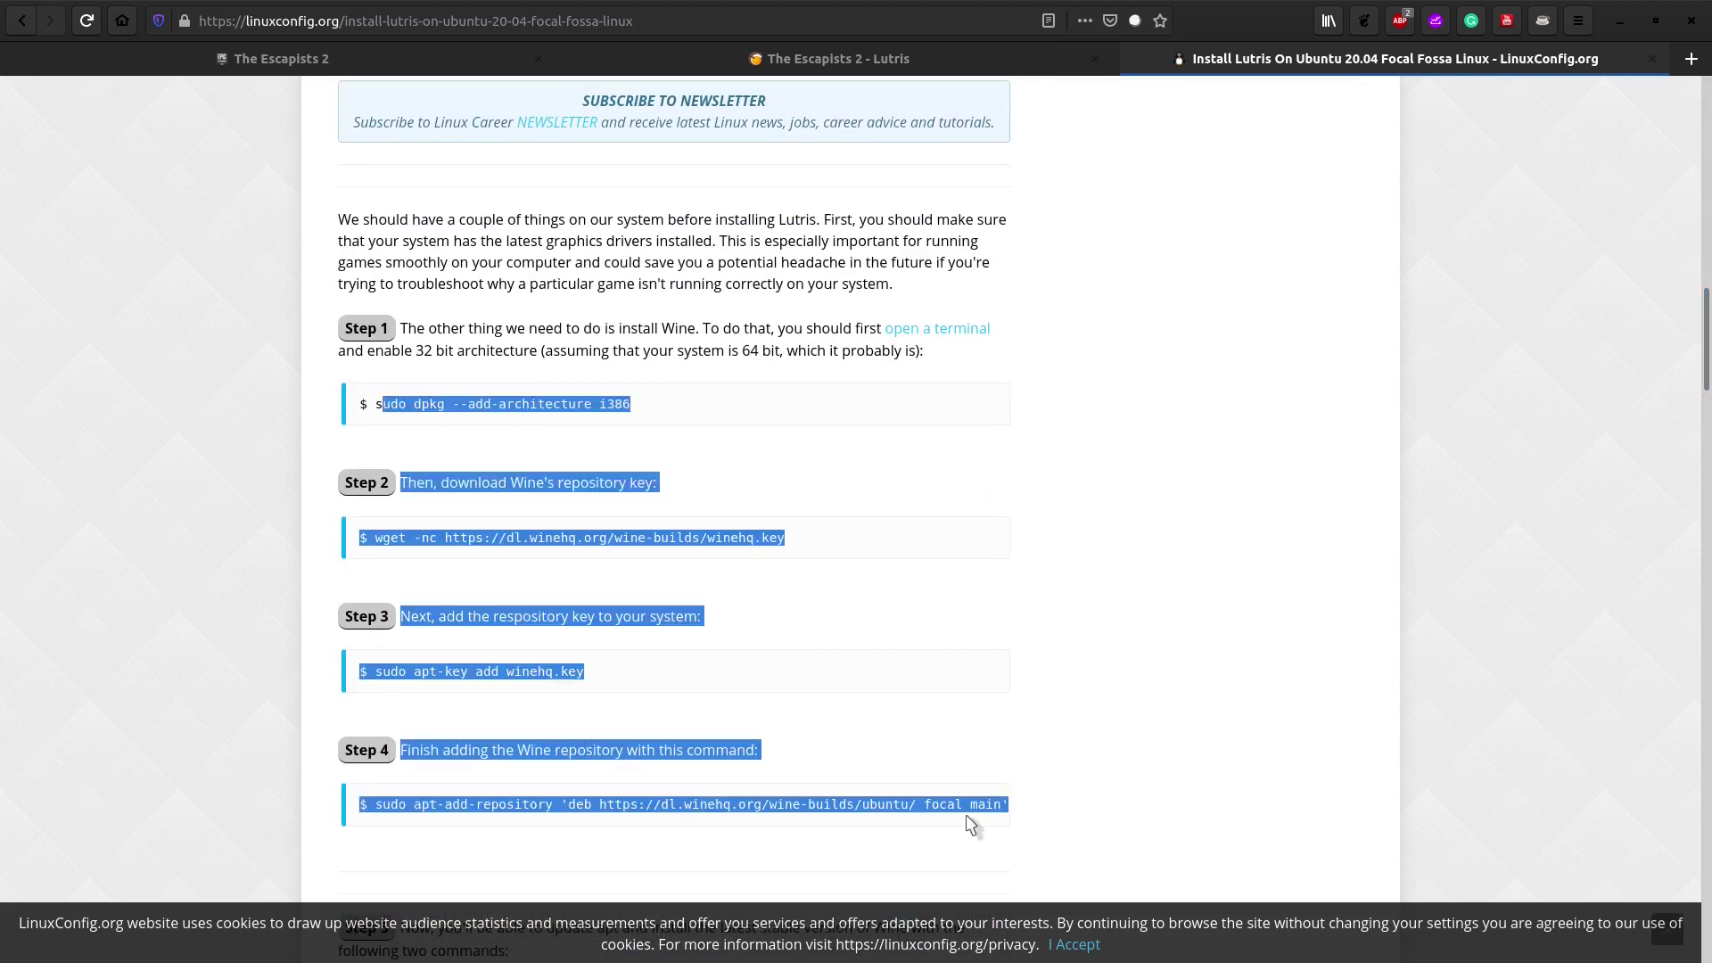
left_click(1240, 623)
scroll(1239, 623, "down", 2)
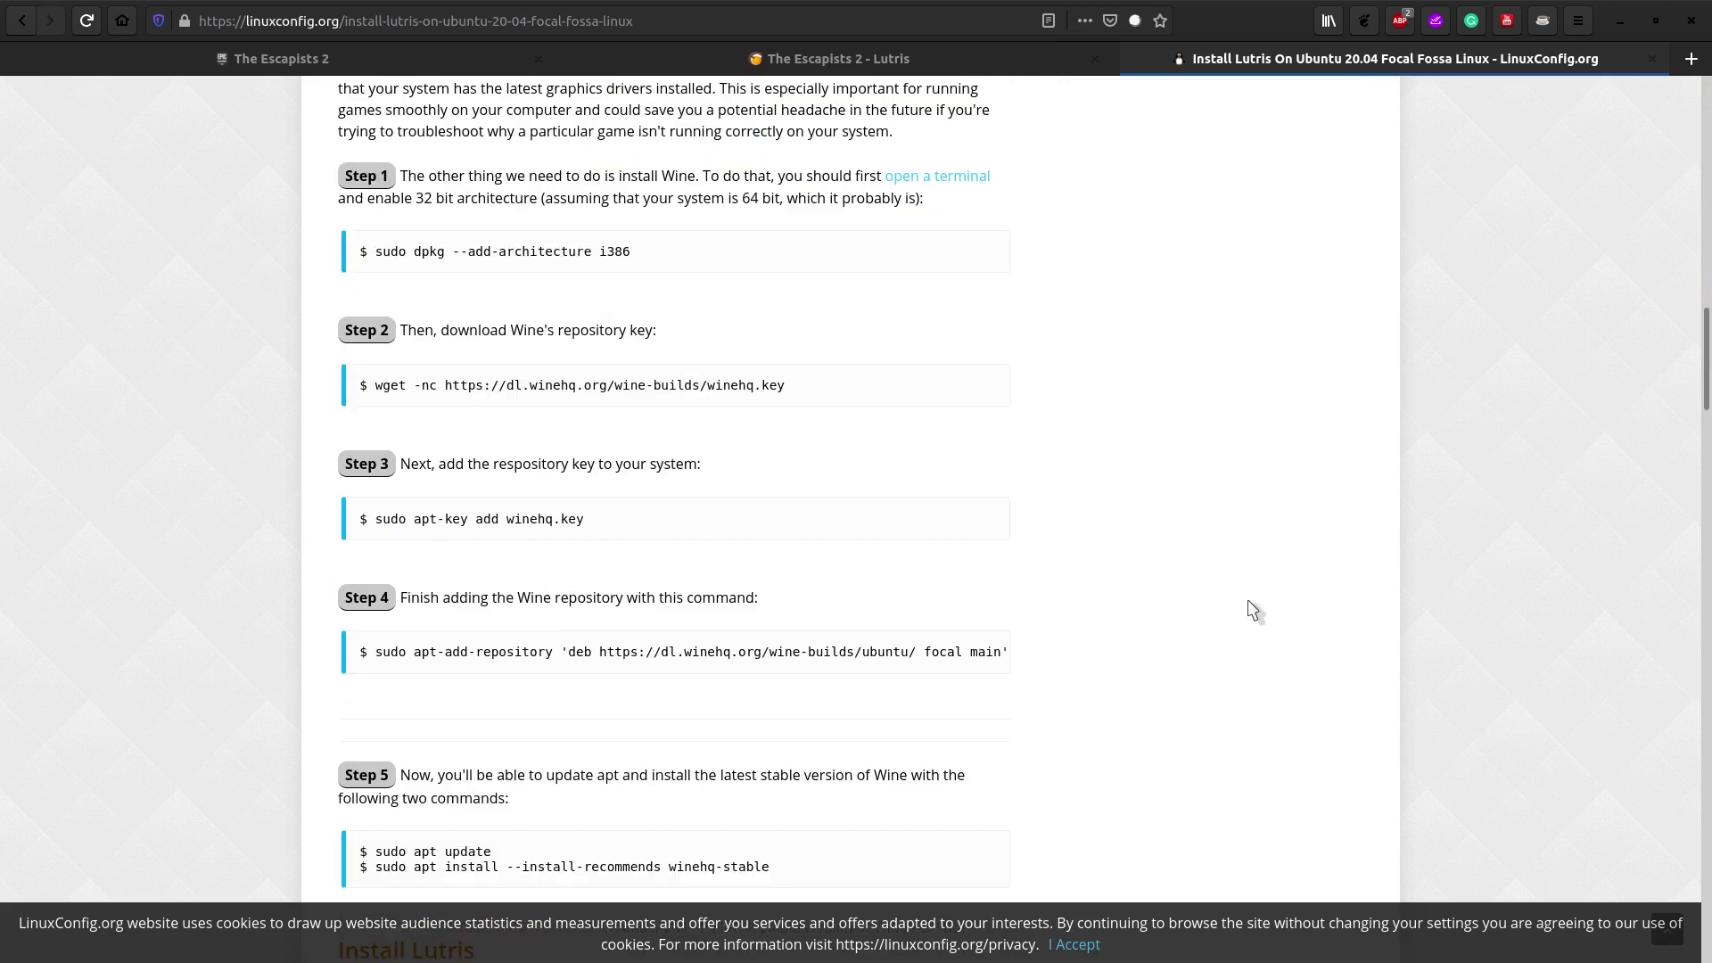
key("ctrl+shift+Tab")
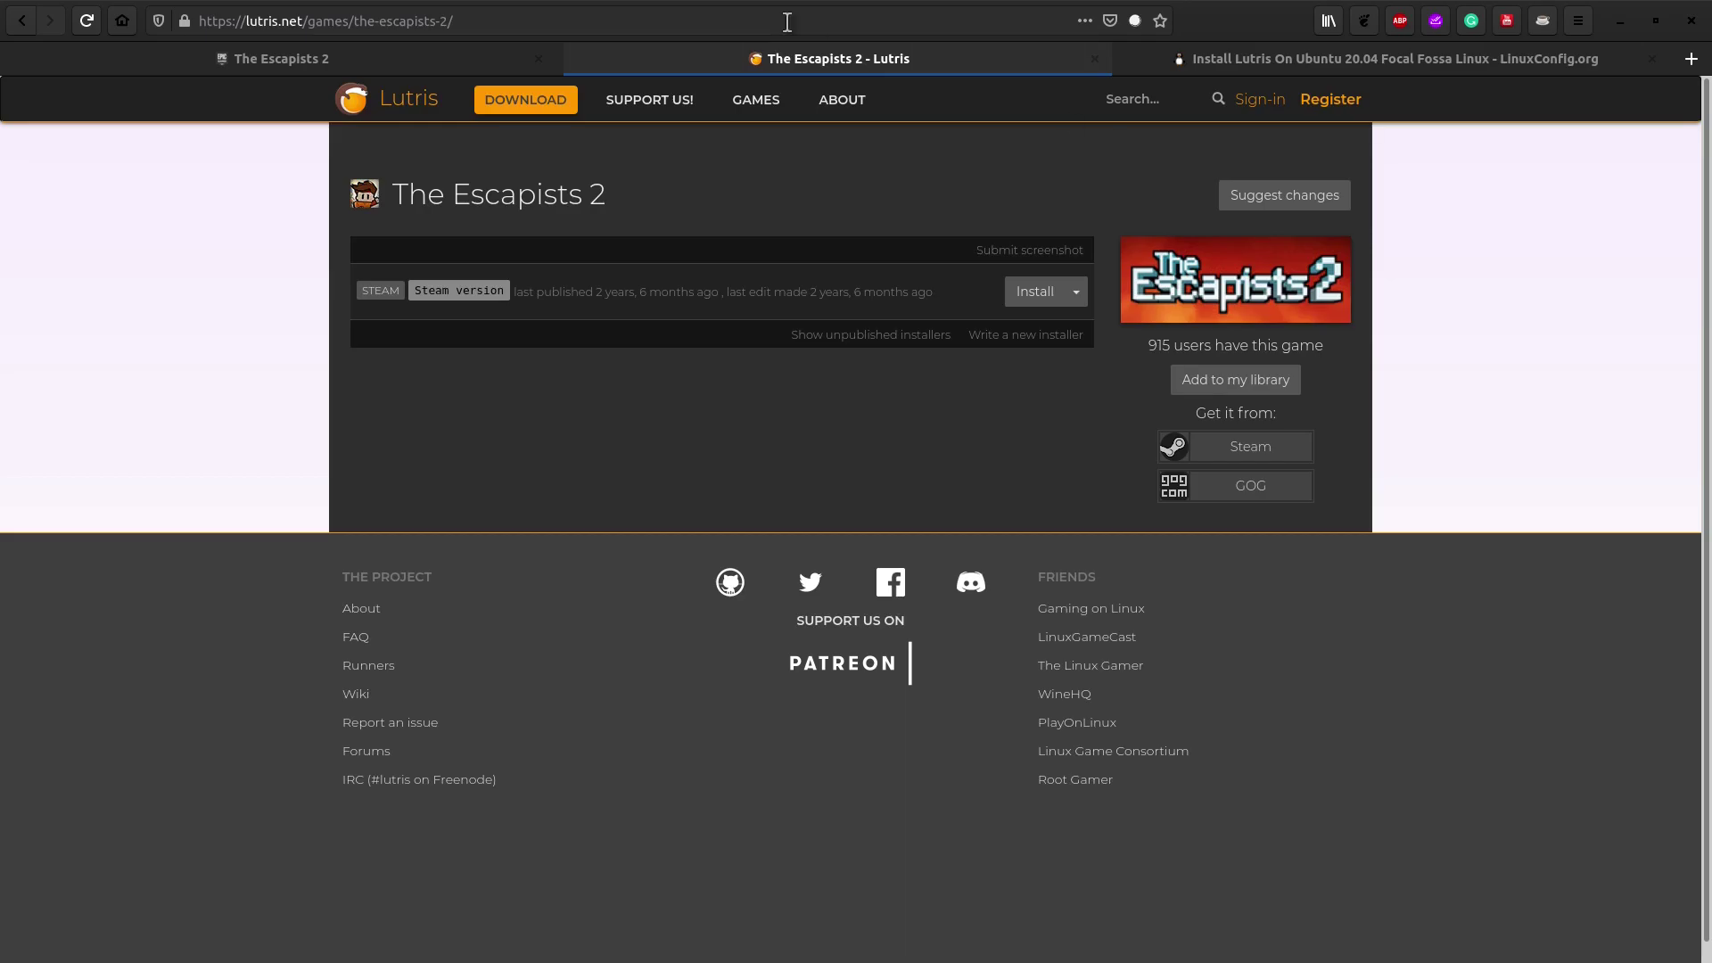
Step: Reveal the unpublished Epic Games Launcher installer below the Steam version on The Escapists 2 Lutris page
left_click(787, 21)
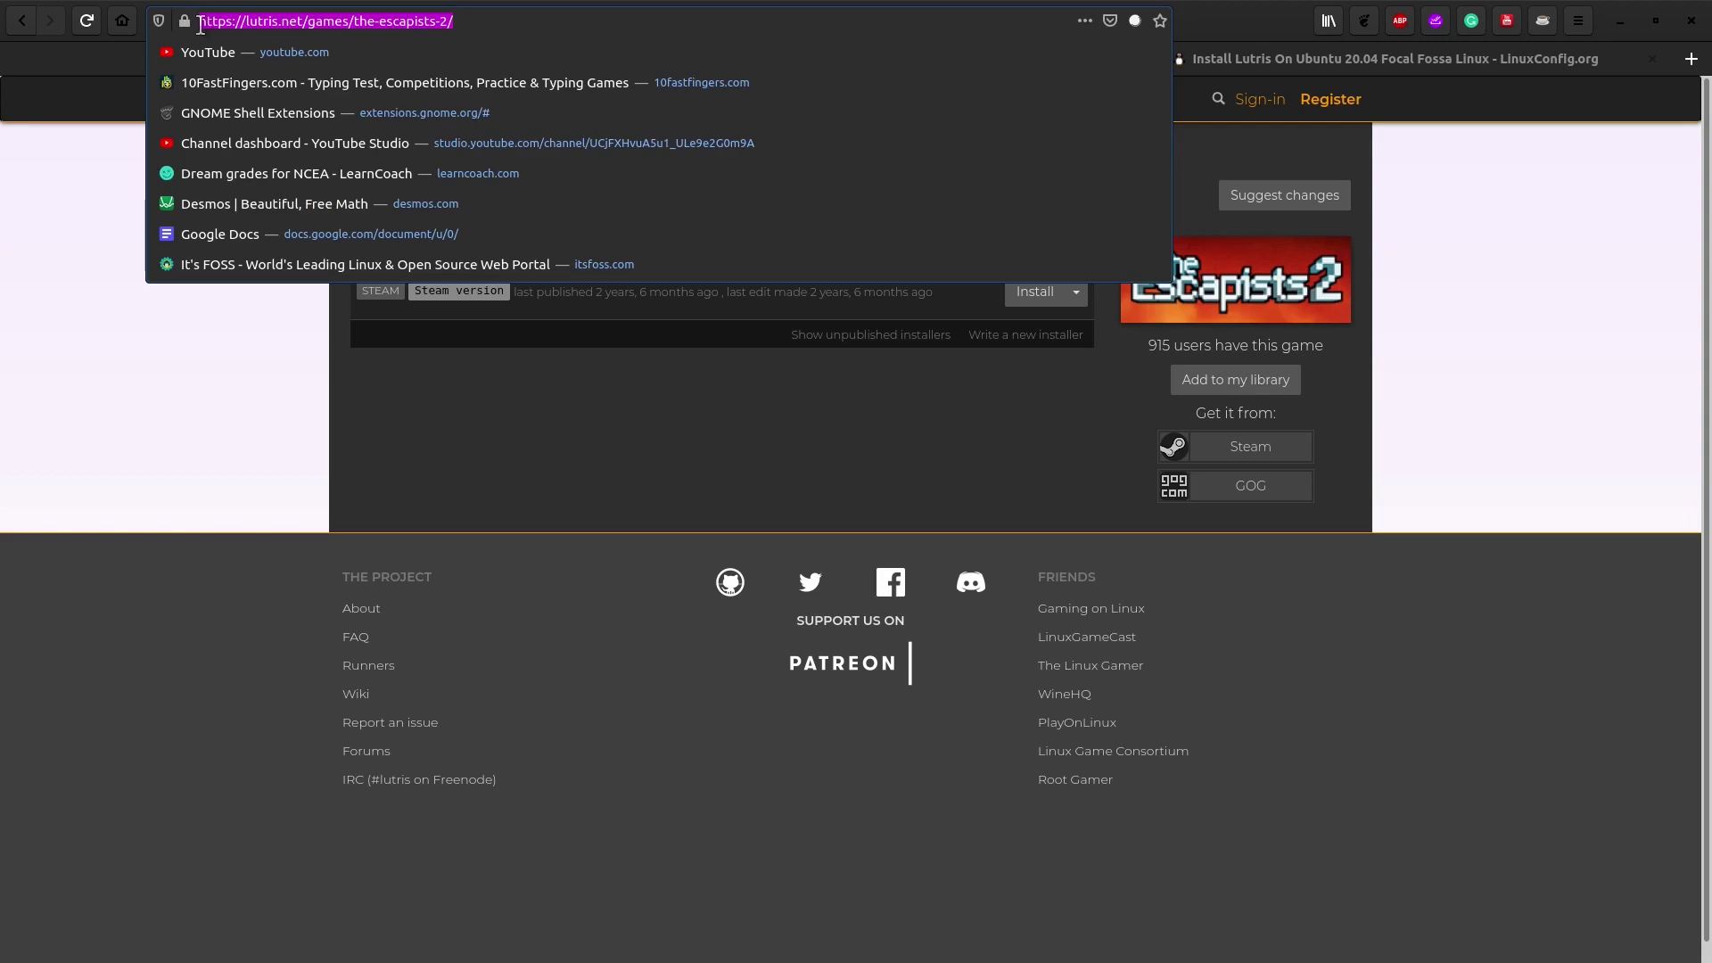
left_click(200, 23)
left_click(1497, 207)
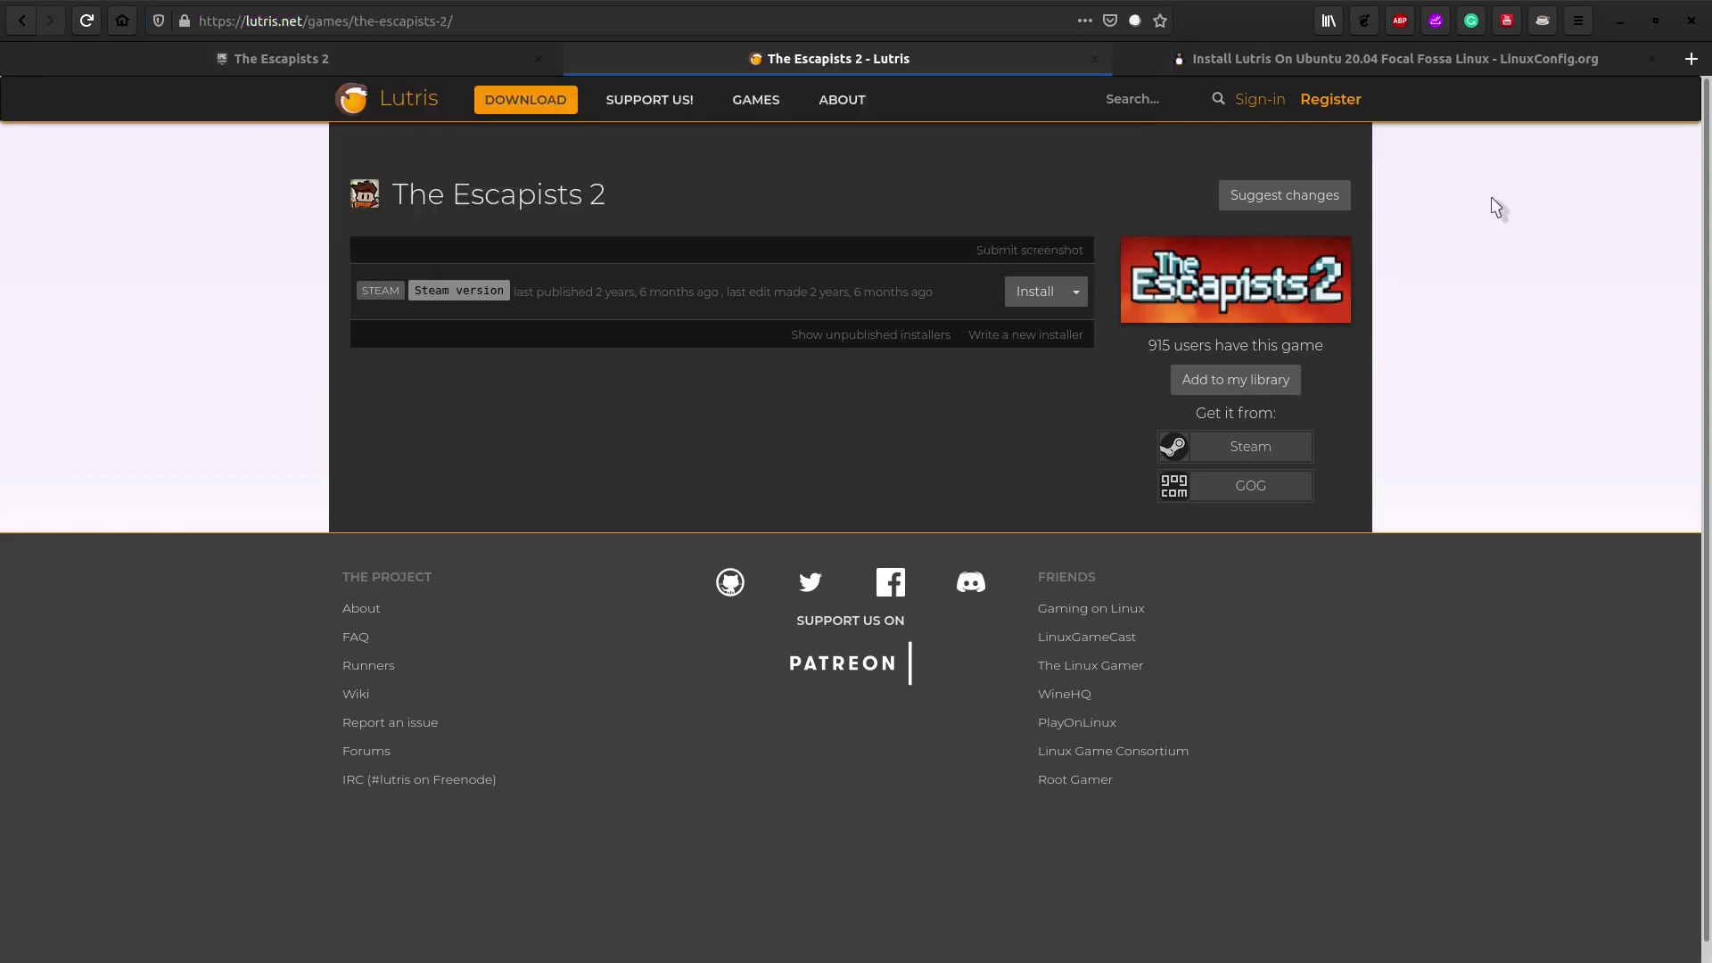
left_click_drag(631, 201, 375, 198)
left_click(680, 197)
left_click_drag(358, 292, 516, 291)
left_click(521, 291)
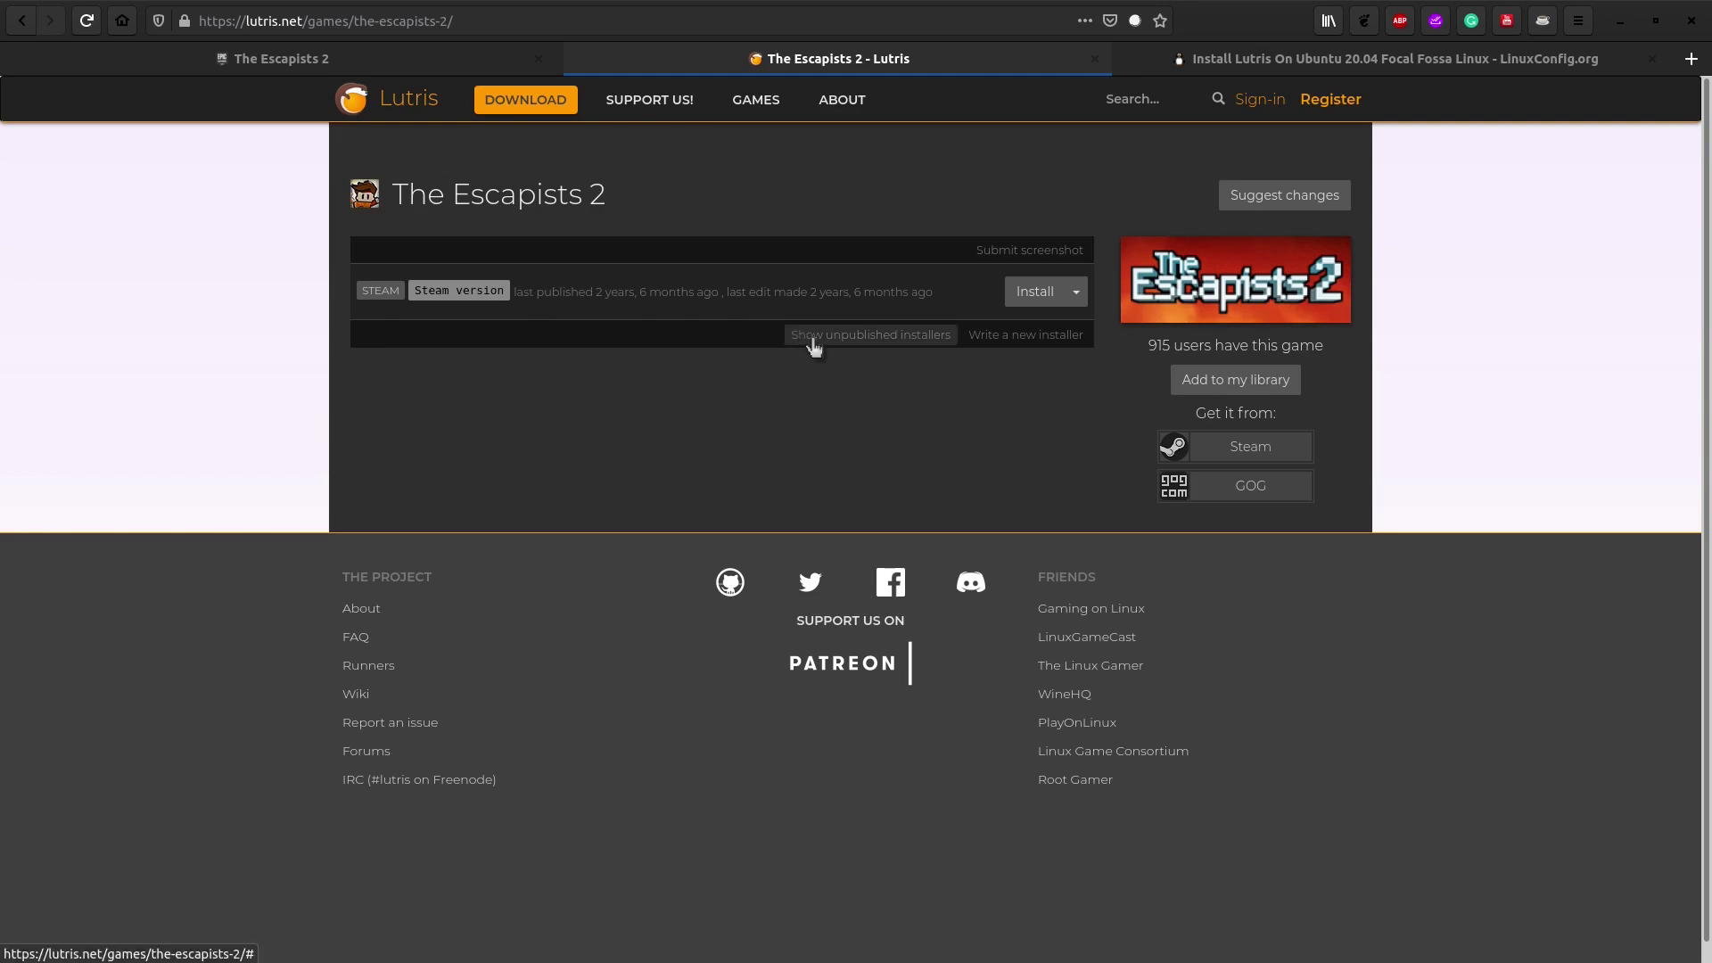
left_click(944, 338)
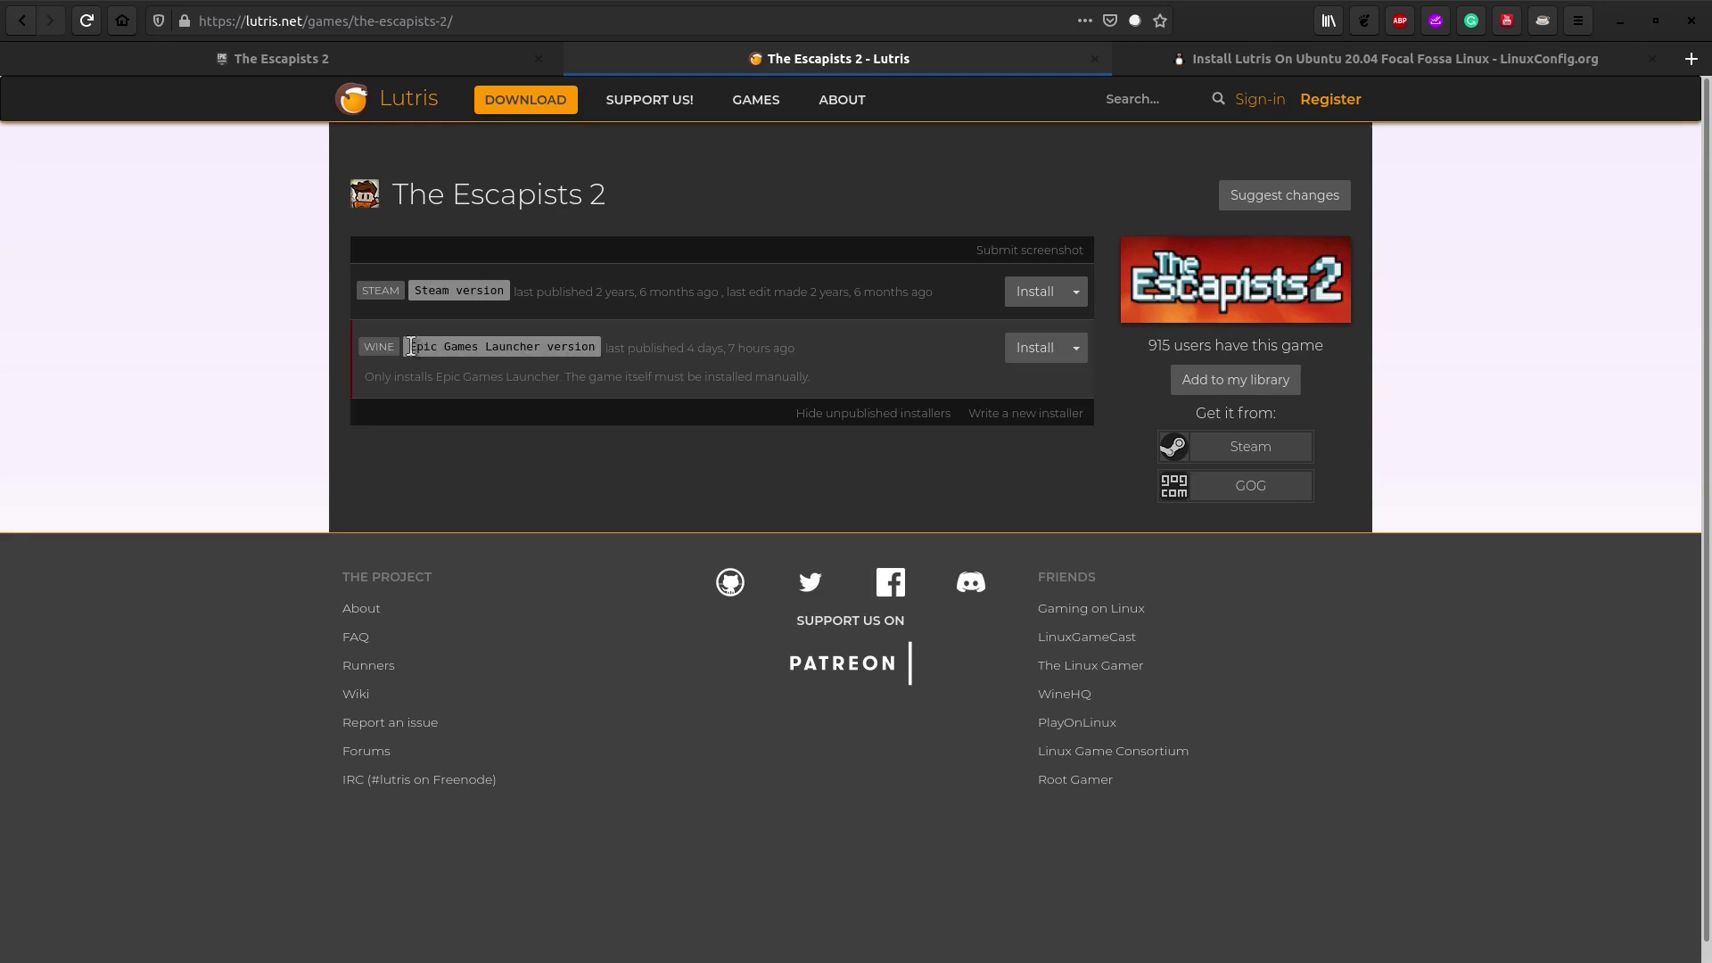
left_click_drag(409, 343, 583, 346)
left_click(588, 345)
Step: Hand the Epic Games Launcher installer link from Firefox over to Lutris
left_click(1027, 356)
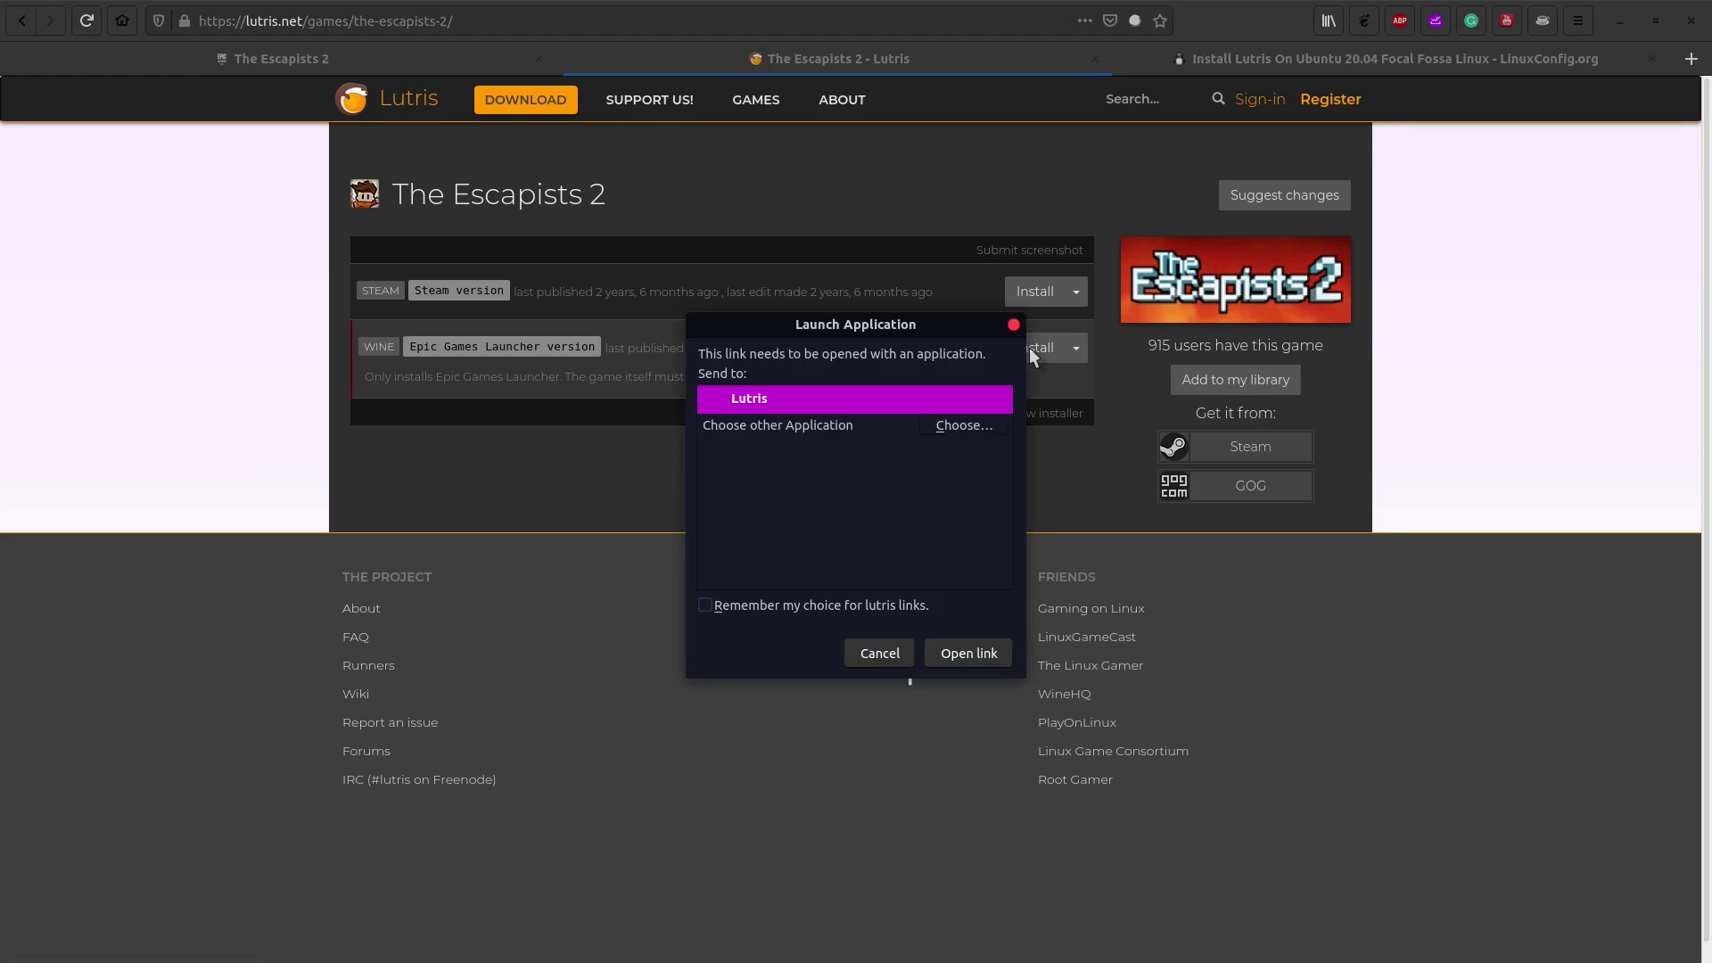
left_click_drag(847, 322, 815, 324)
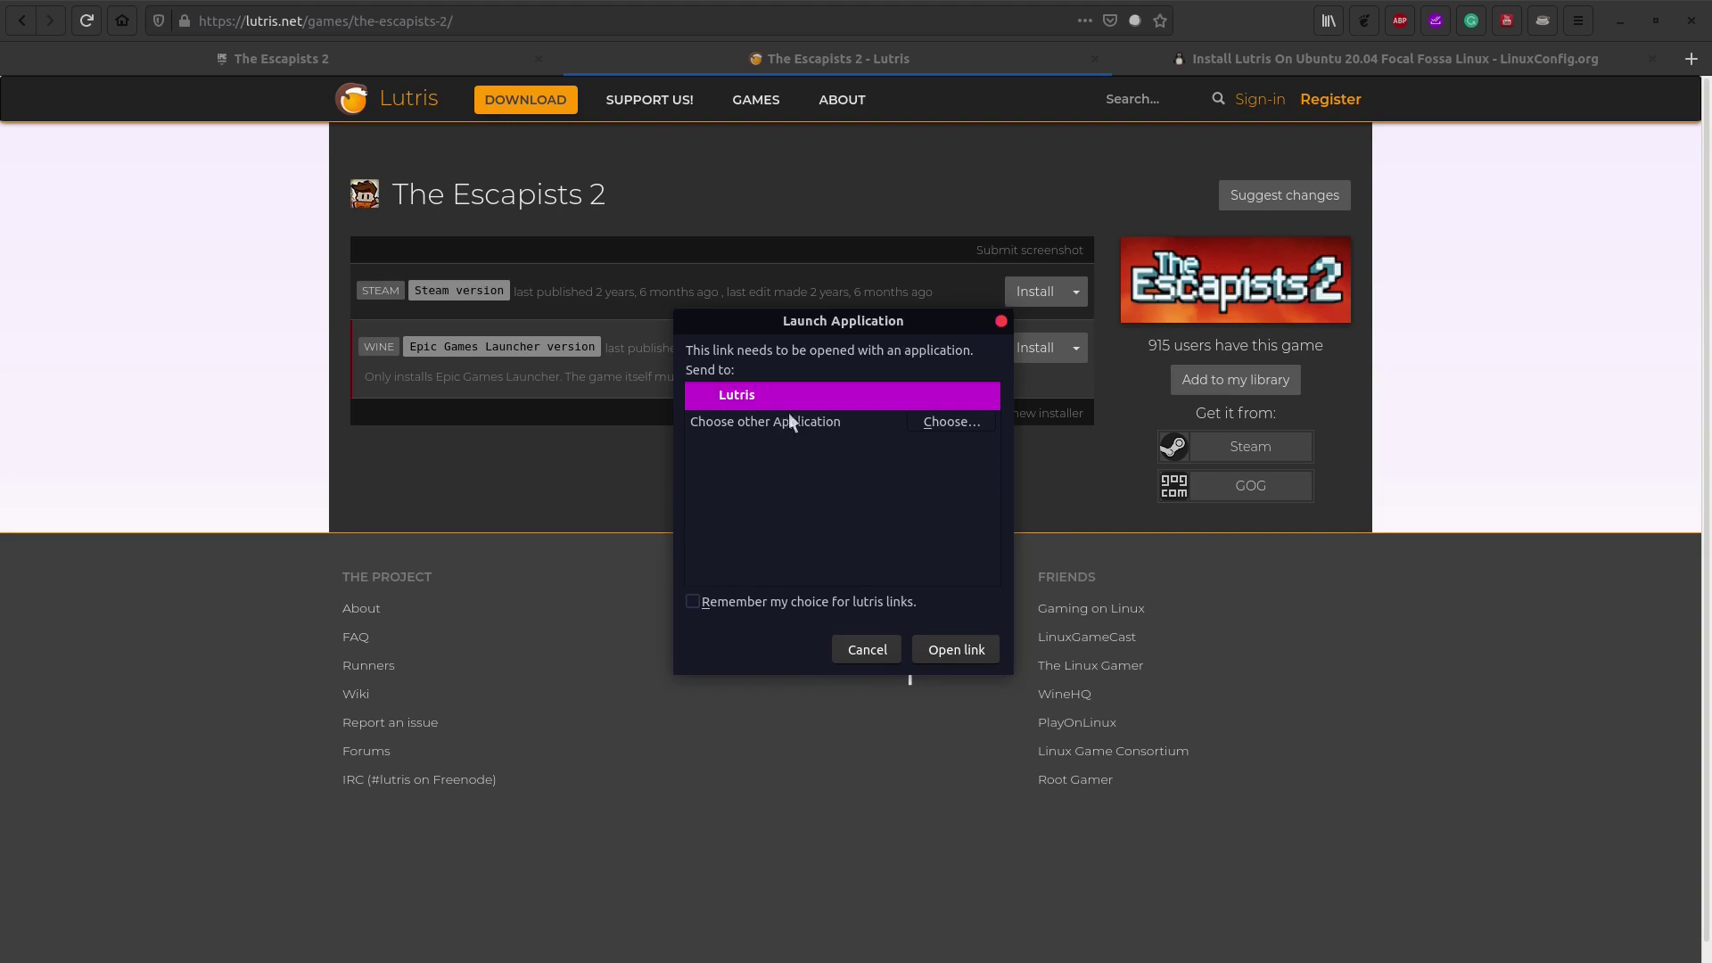
left_click(986, 649)
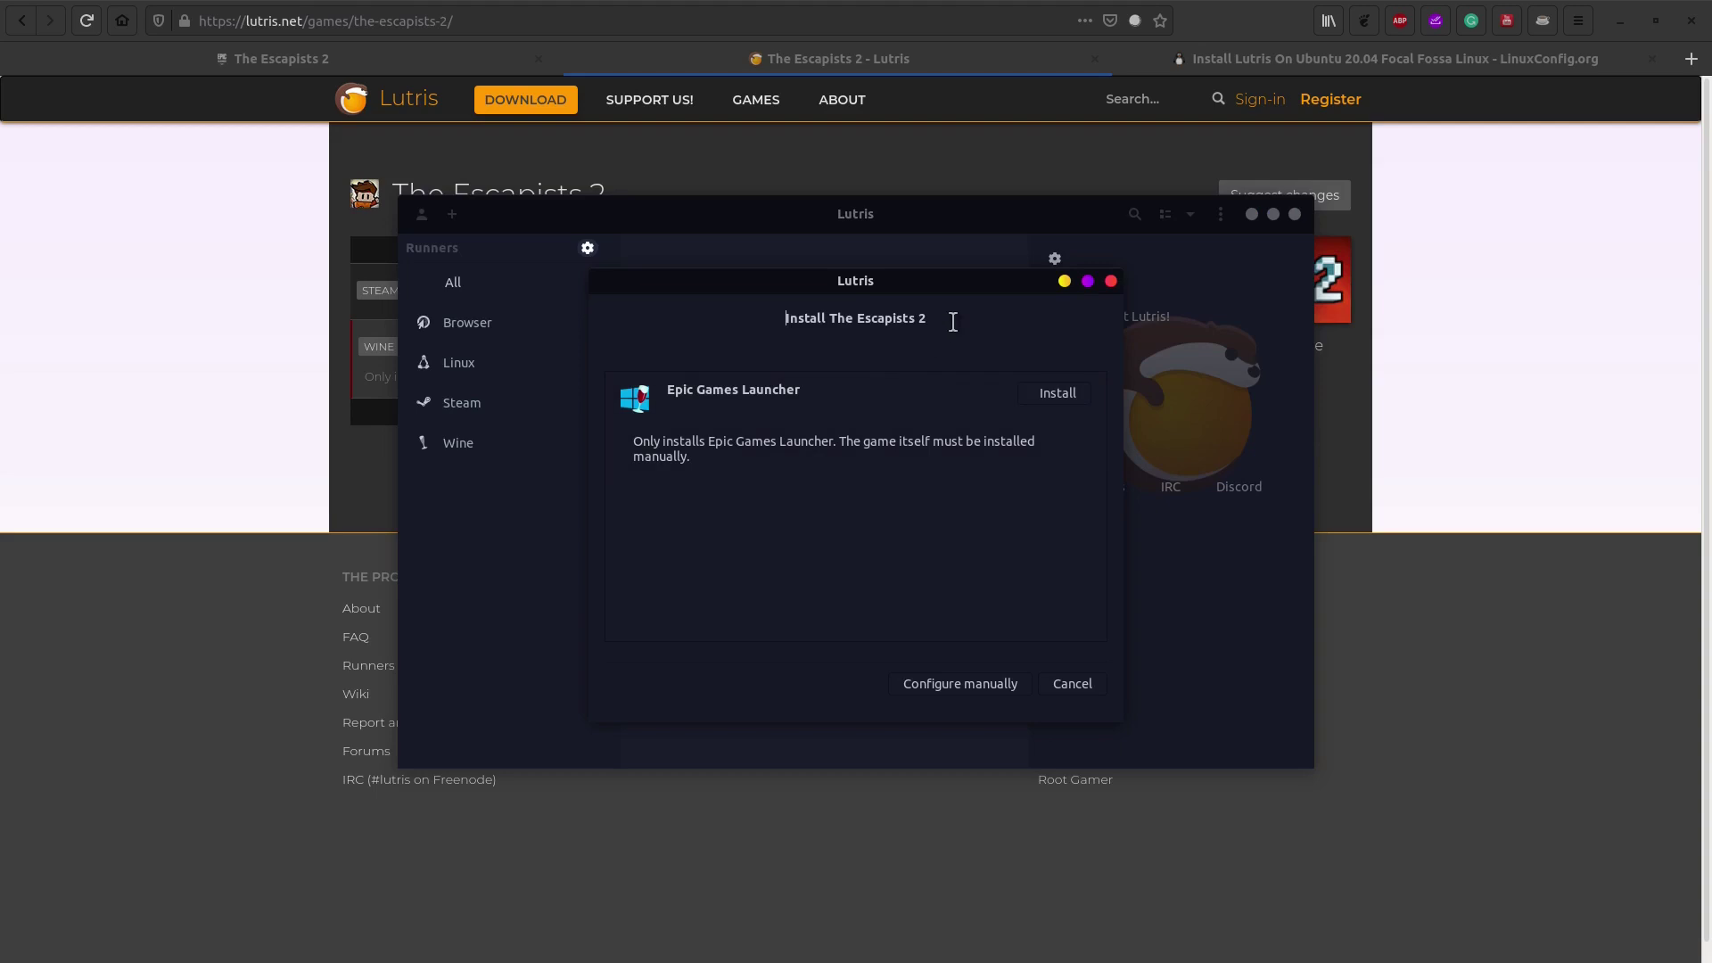
Step: Install the Epic Games Launcher version in the default directory and launch it
left_click_drag(942, 319, 777, 319)
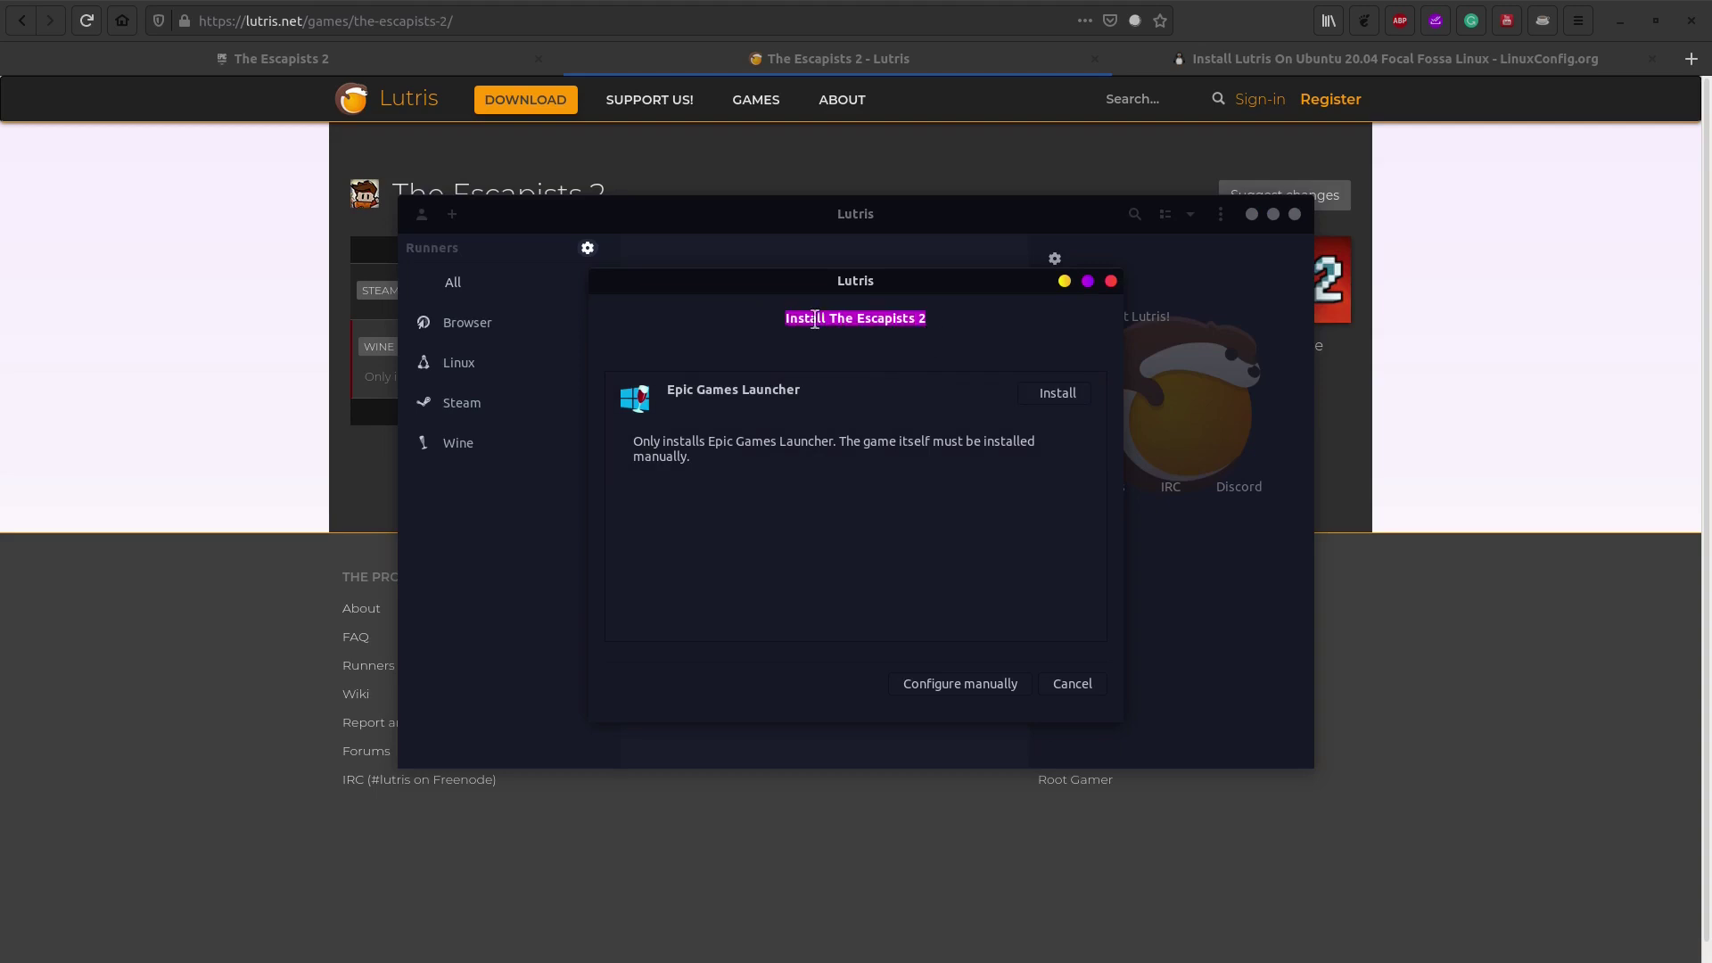
left_click(933, 319)
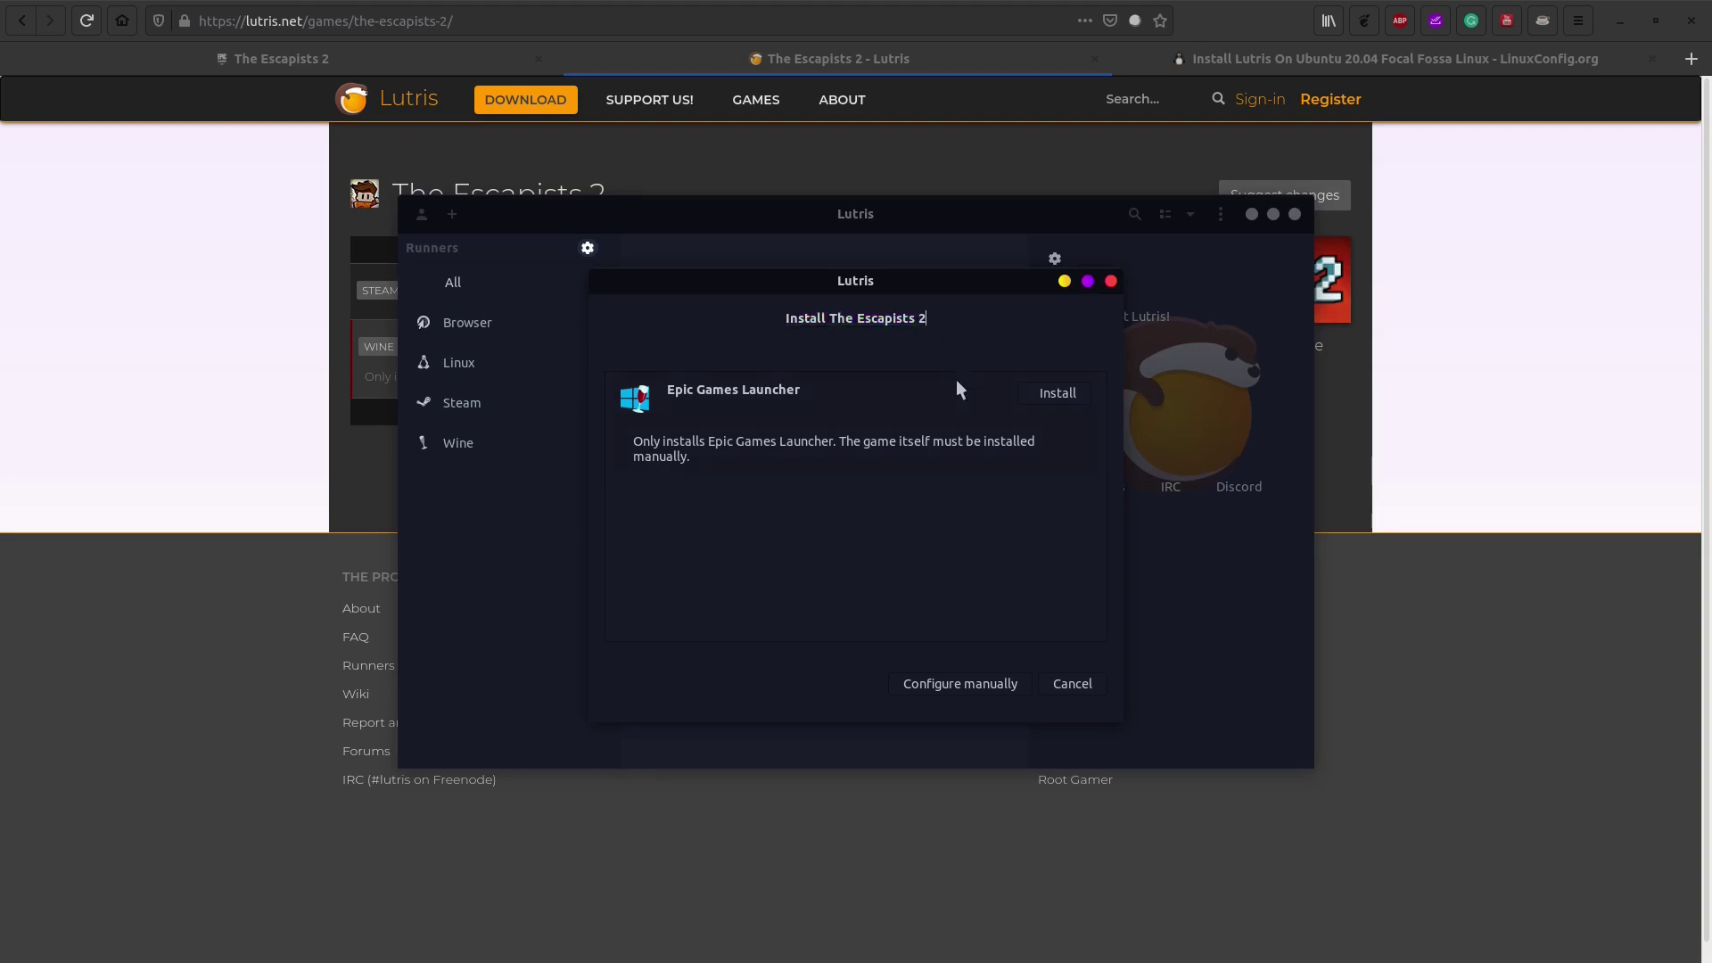
left_click(1036, 396)
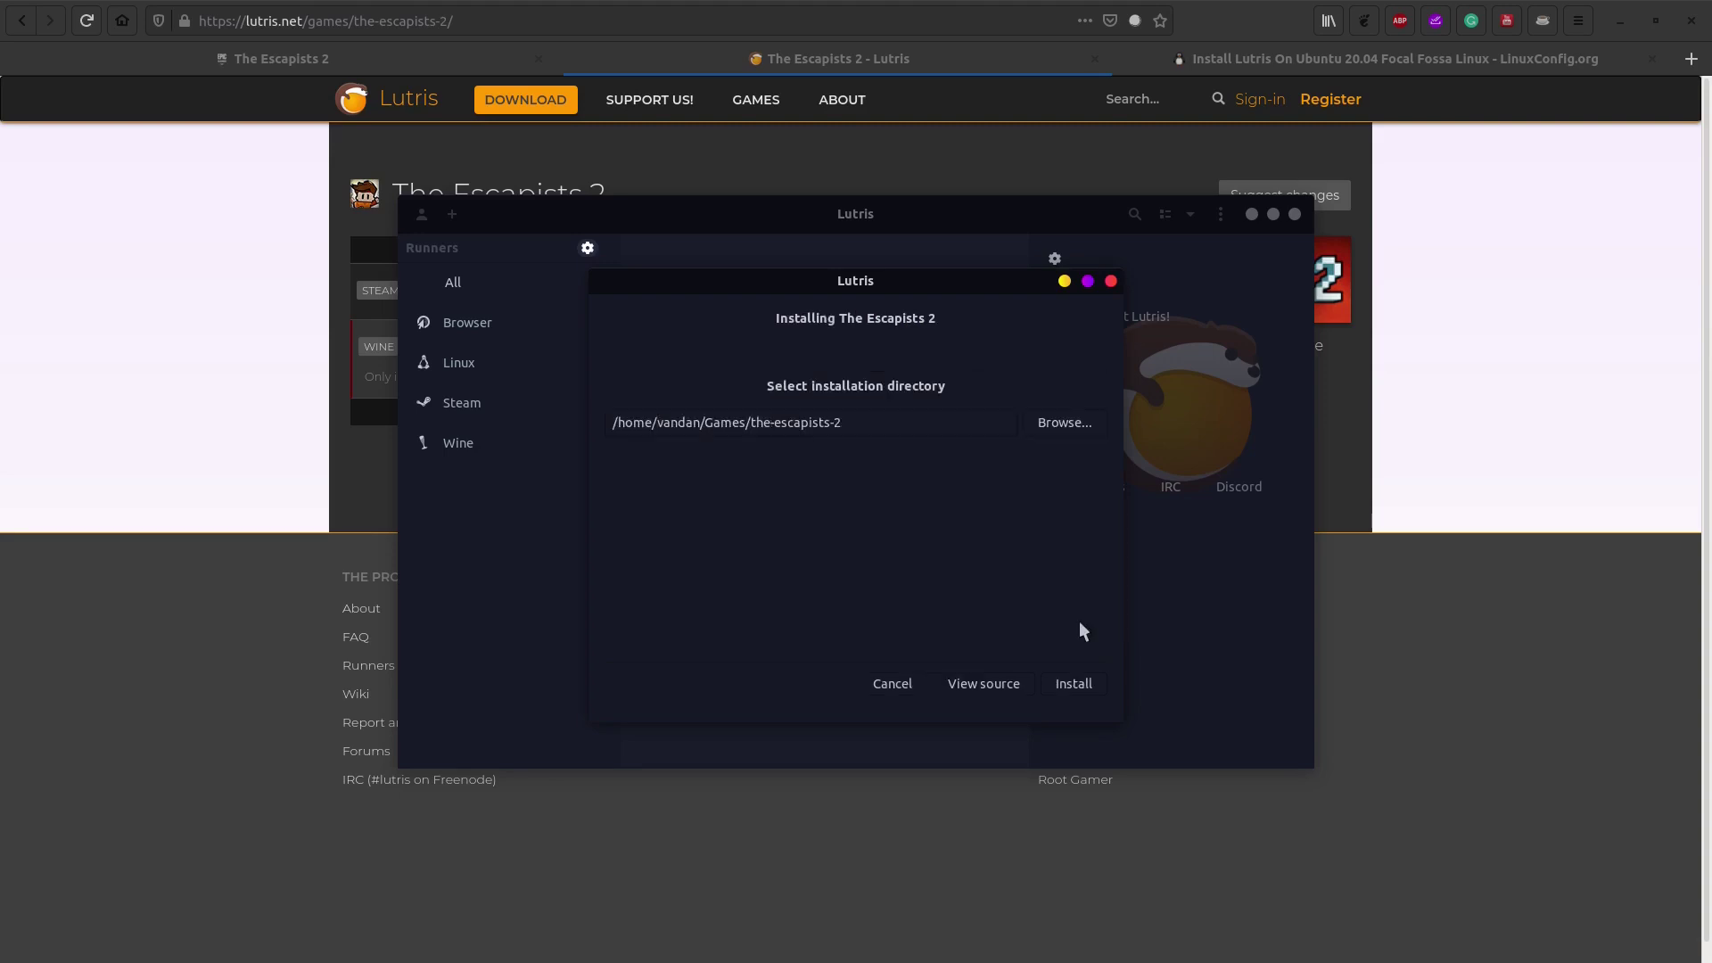
left_click(1075, 683)
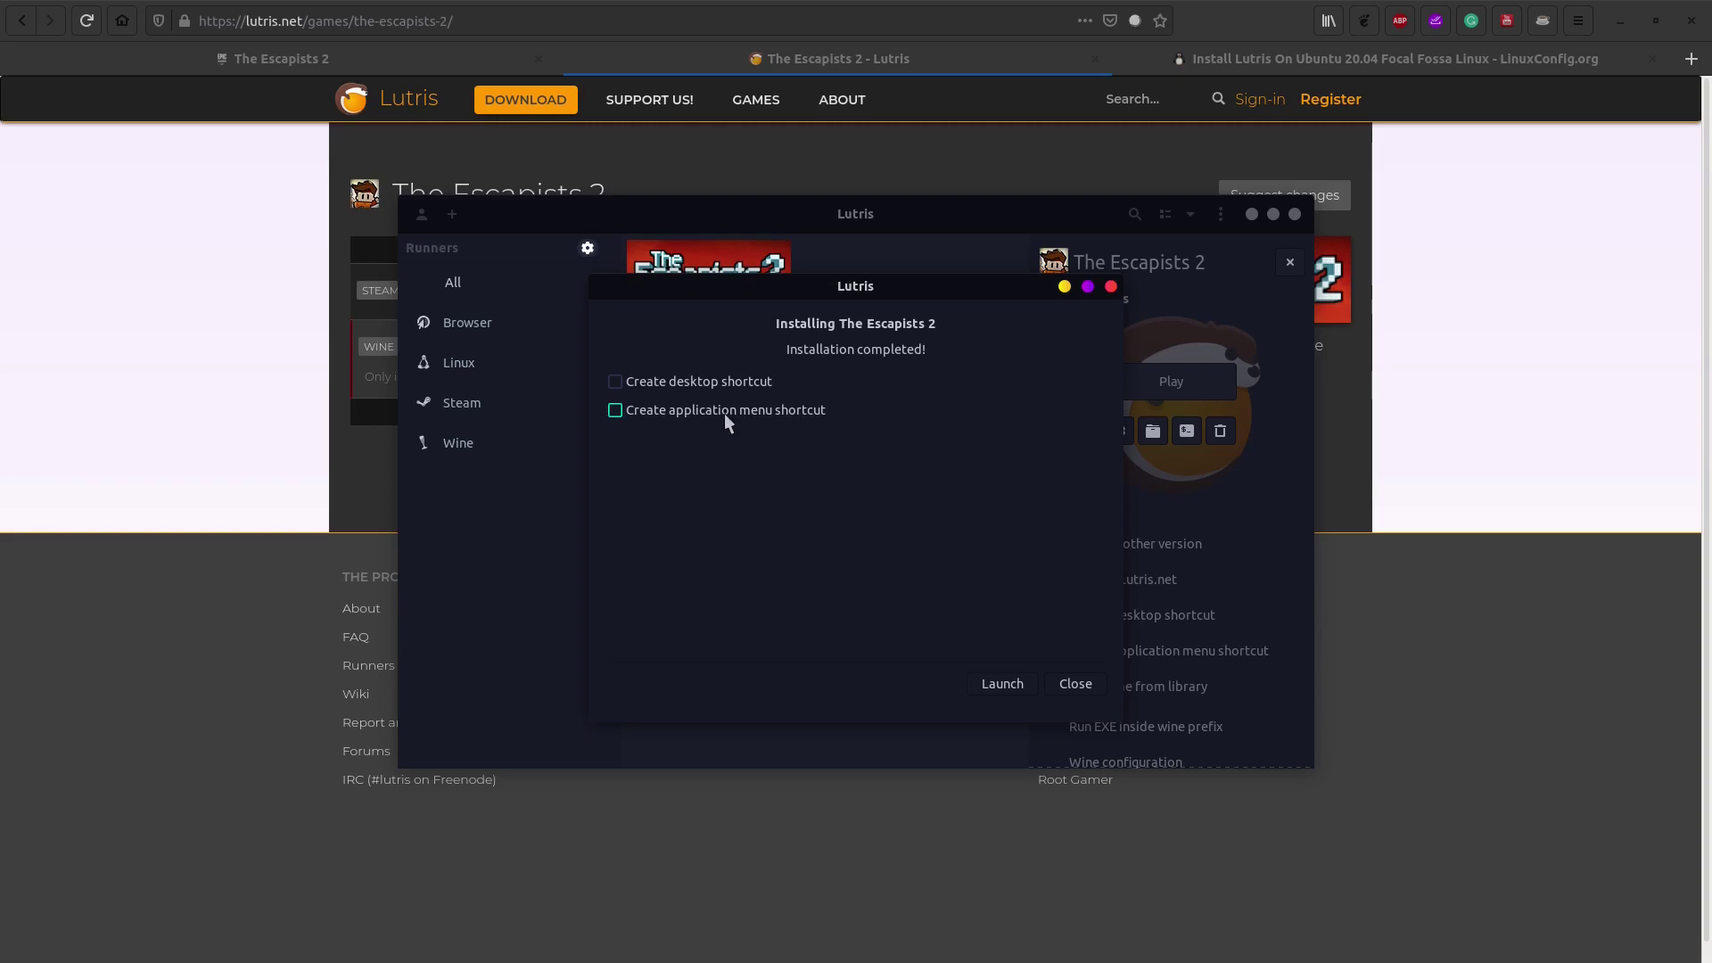
left_click(1024, 686)
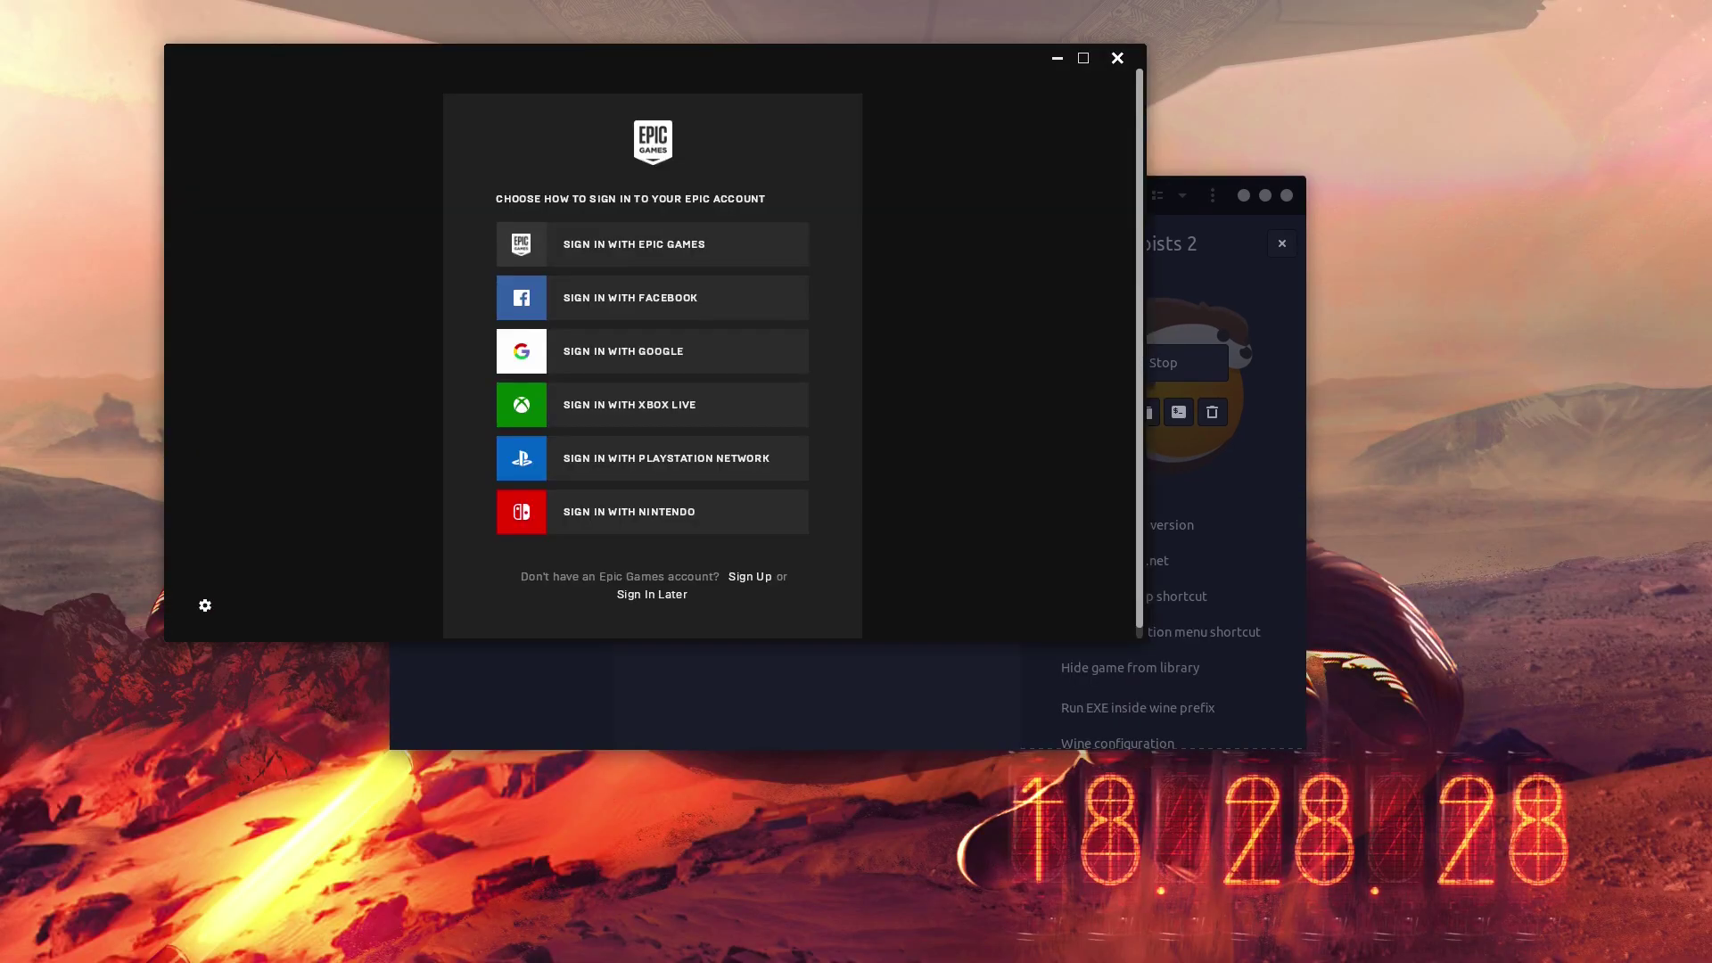
Step: Move the Epic sign-in window aside and begin signing in with a Google account
left_click_drag(891, 59, 1064, 115)
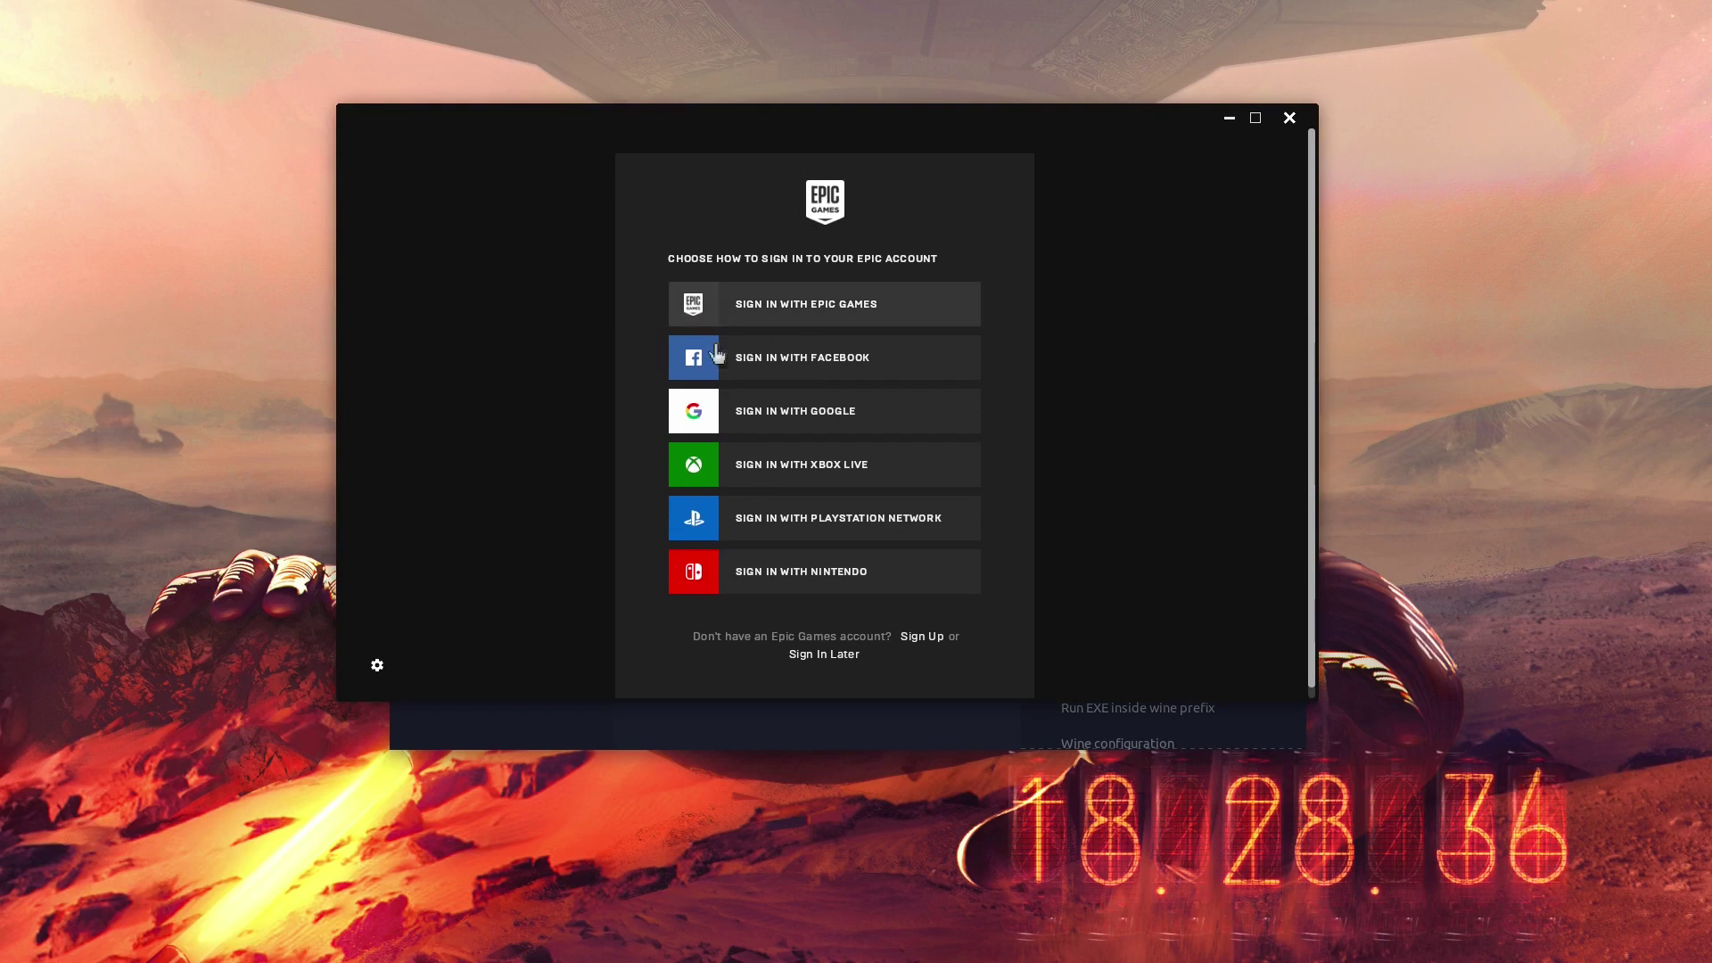
left_click(818, 409)
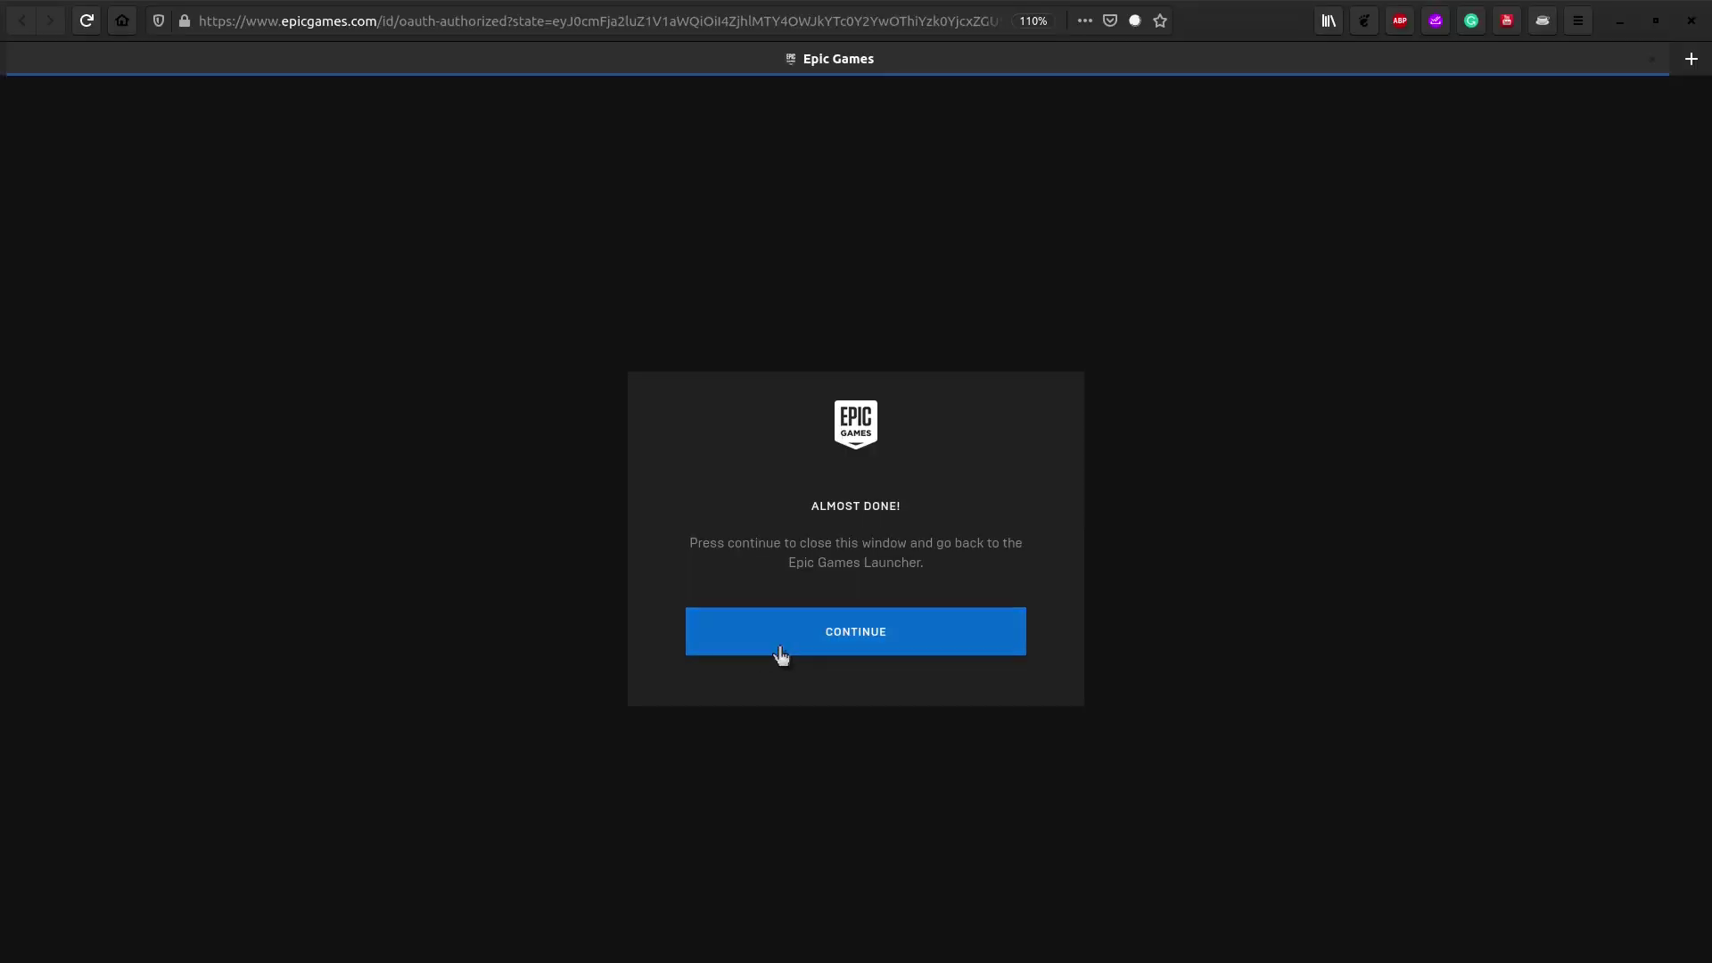
Step: Authorise the launcher sign-in on the Almost Done page and close the browser
left_click(904, 652)
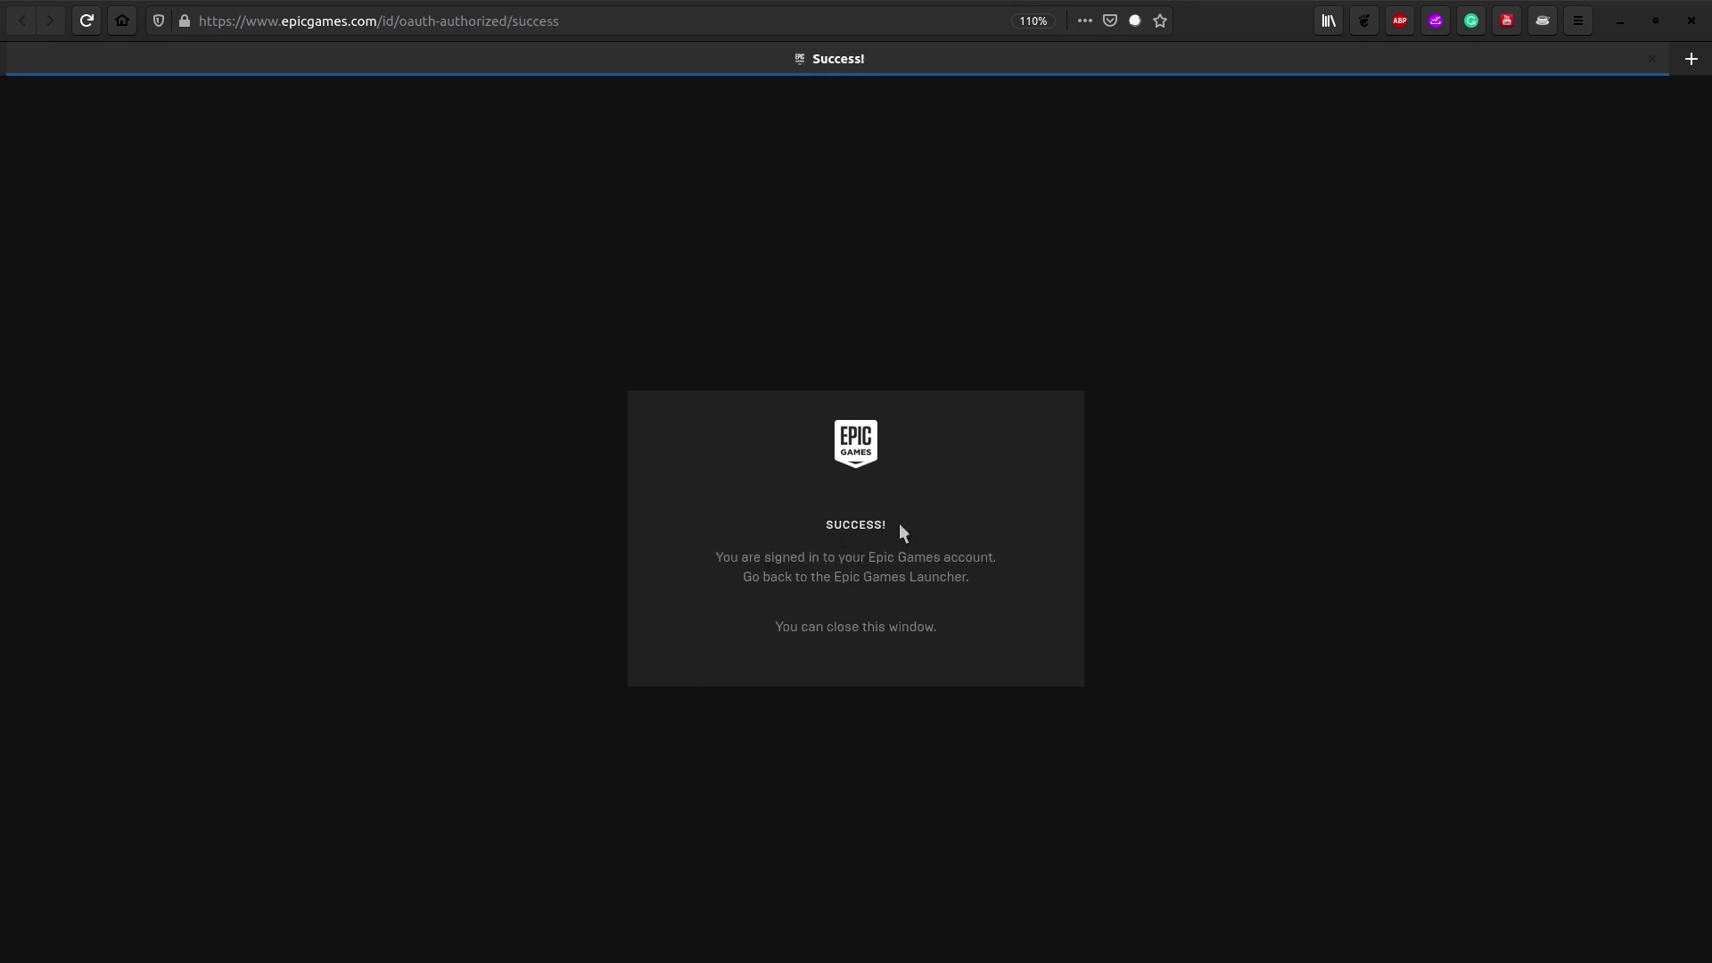
left_click(1691, 21)
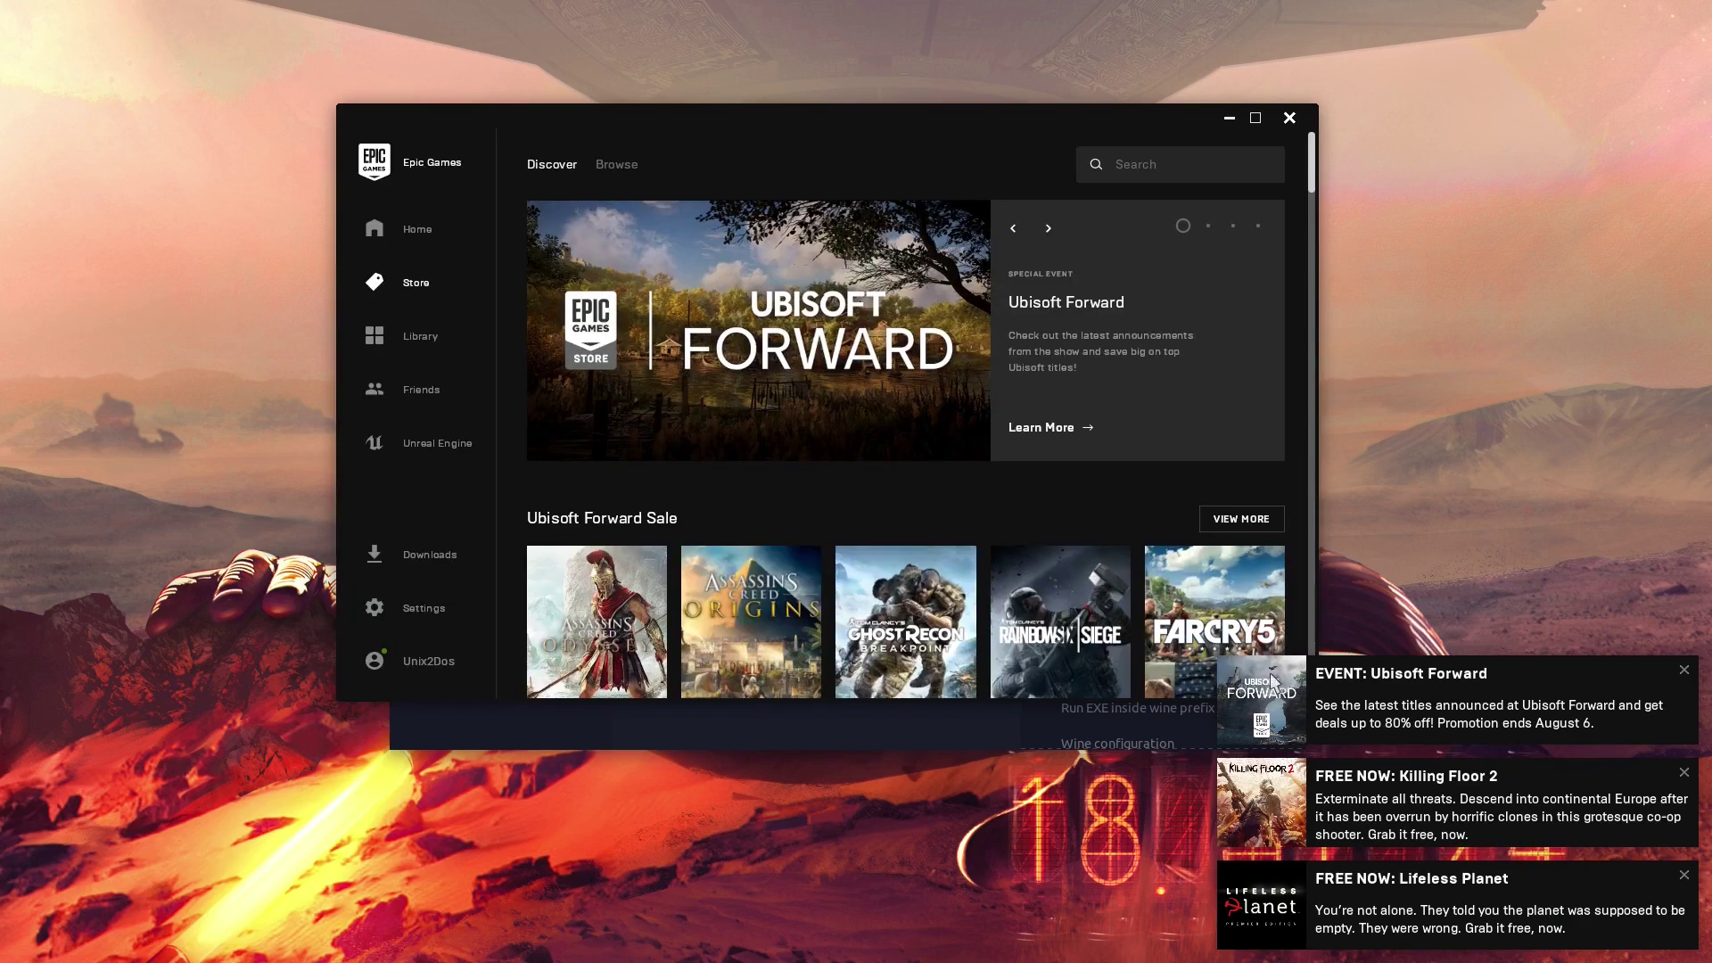
Step: Install The Escapists 2 from the Library to the default location and follow its download
left_click(1684, 877)
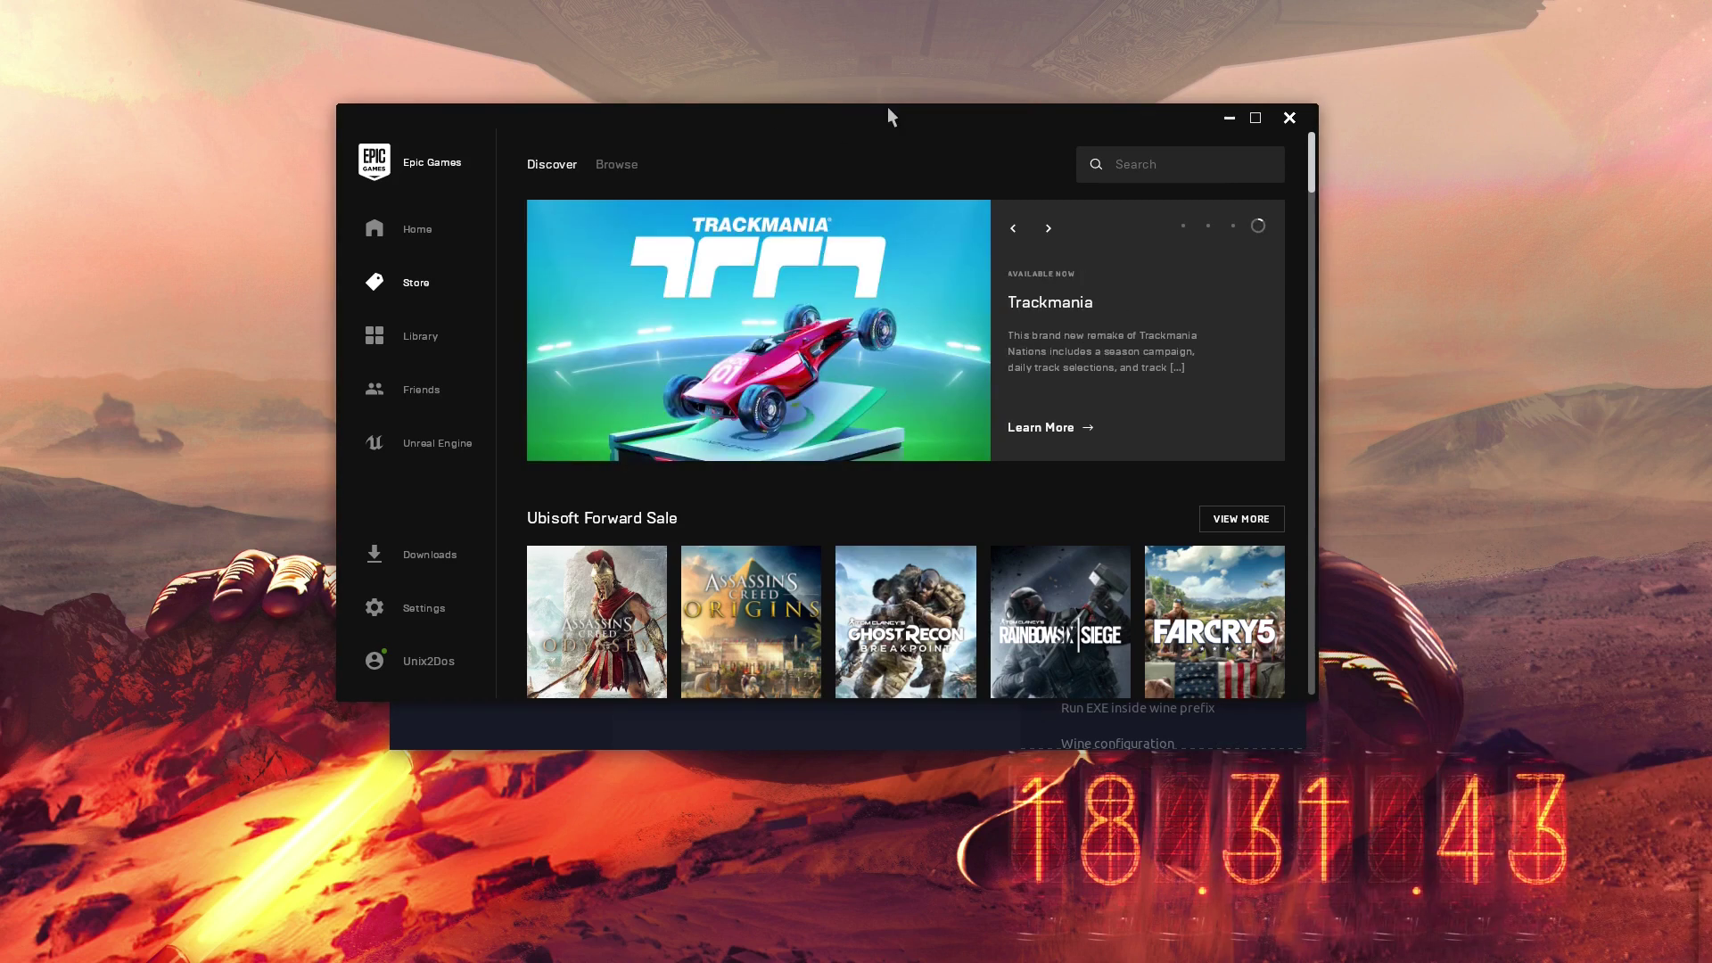
left_click_drag(887, 106, 895, 154)
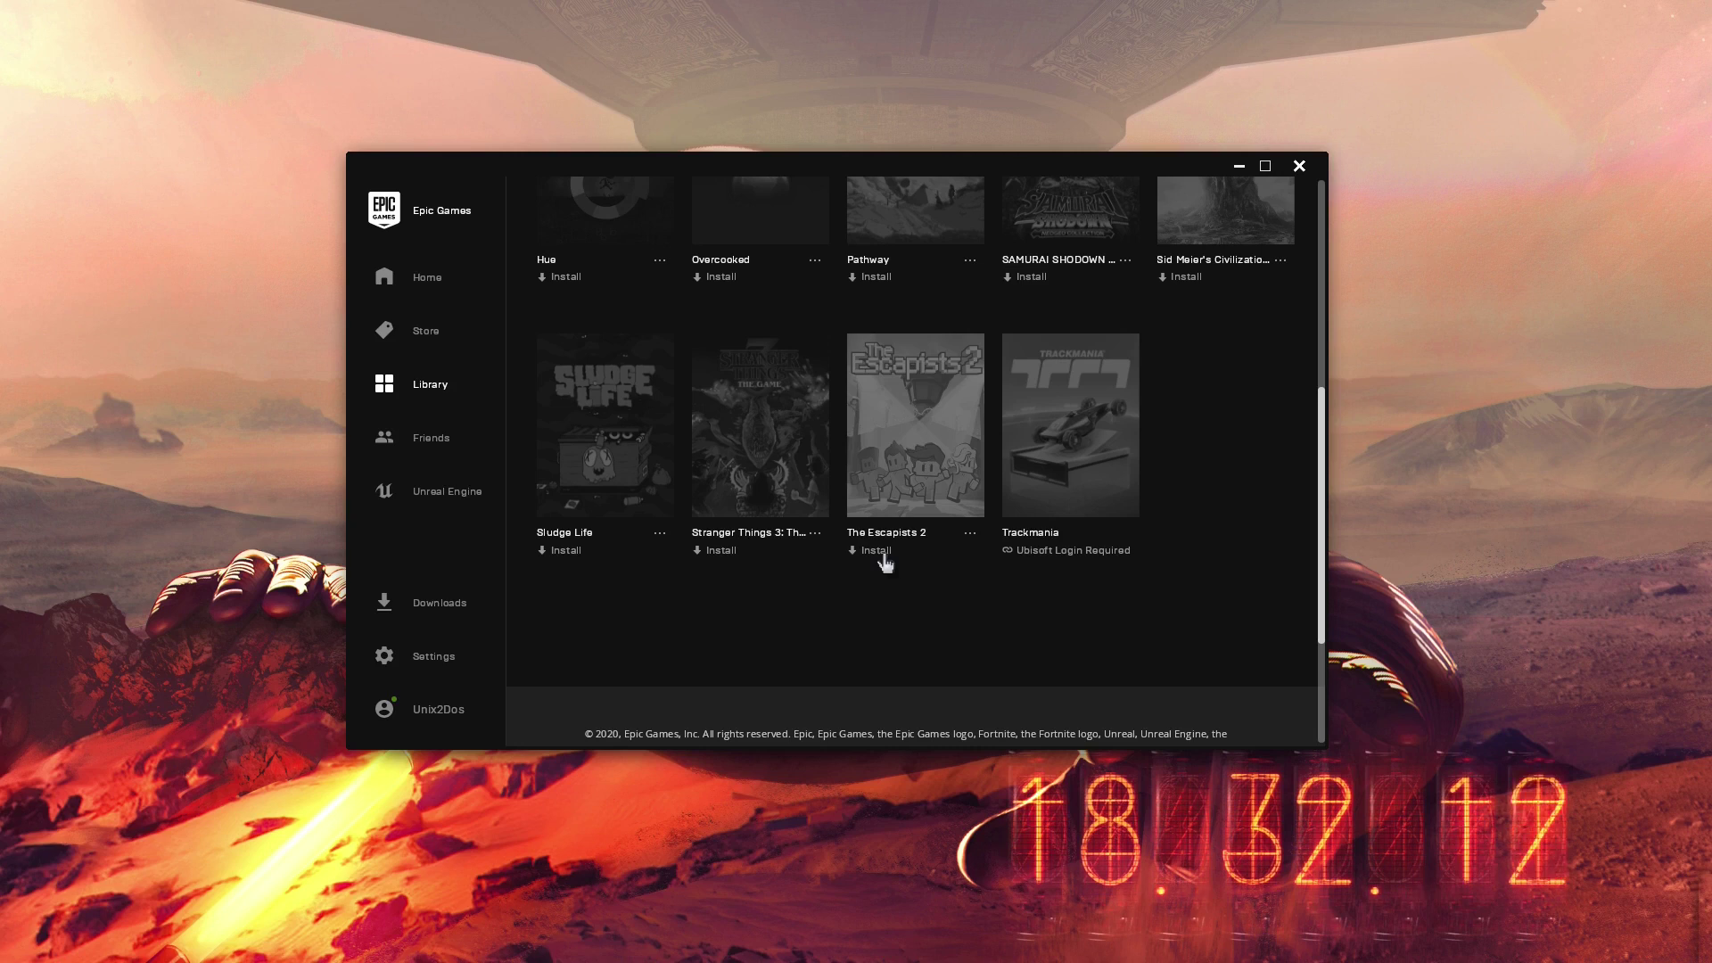
left_click(881, 556)
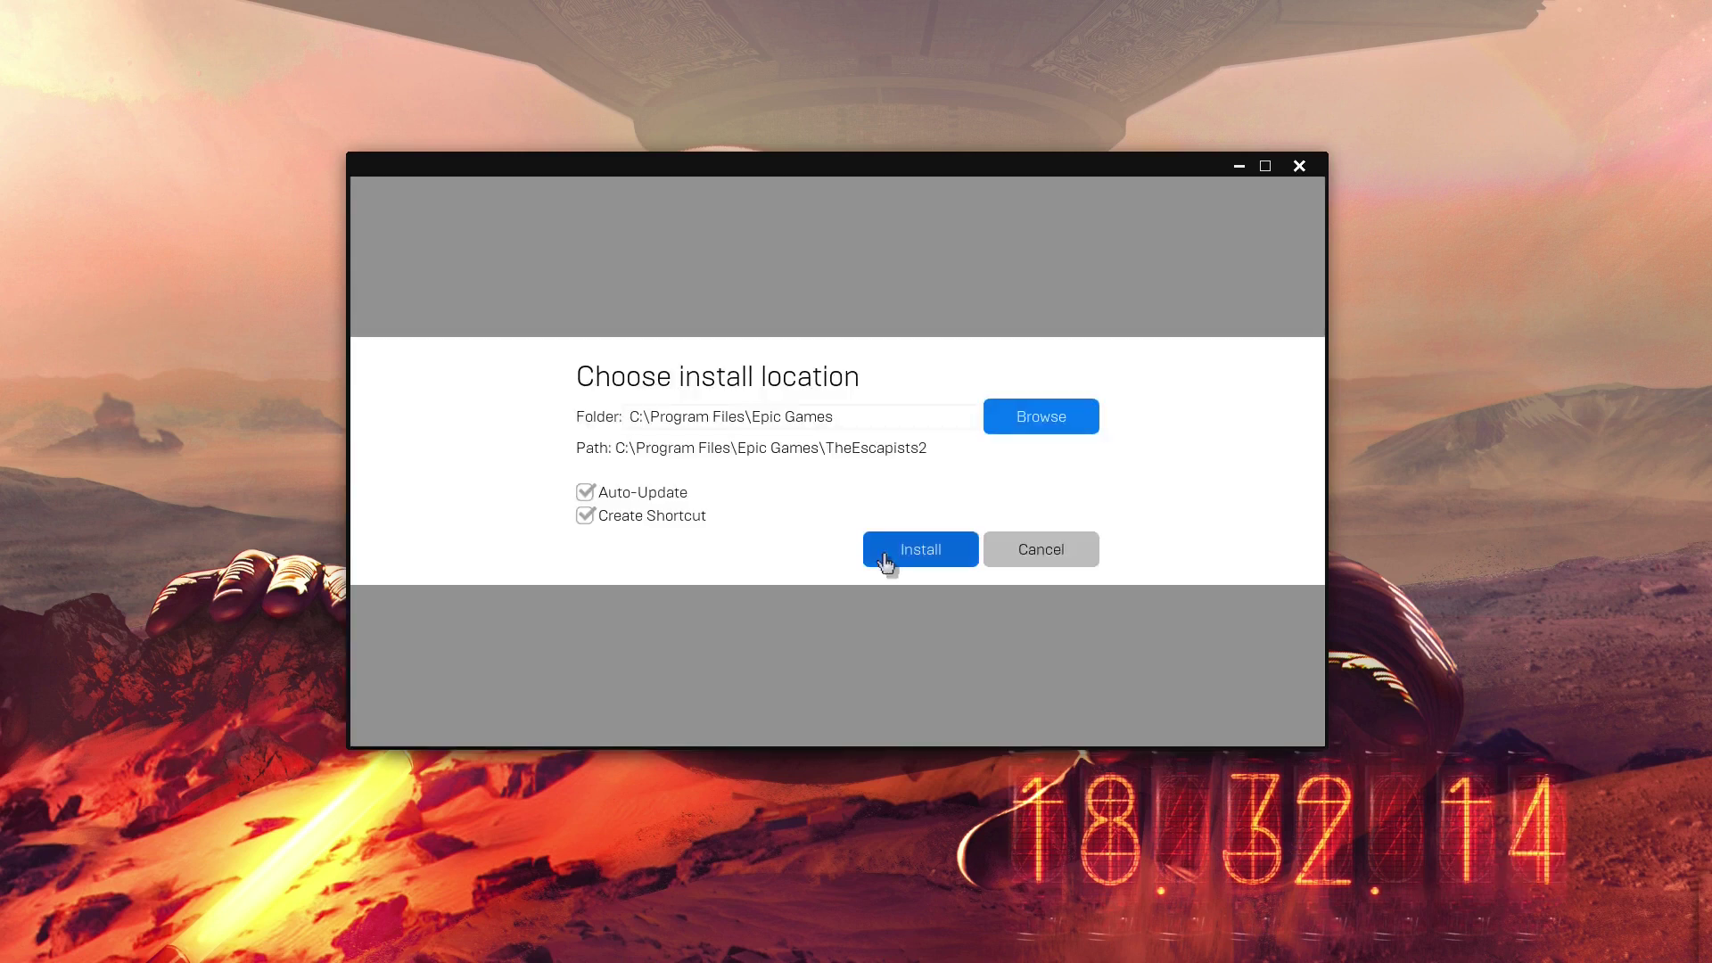
left_click(933, 557)
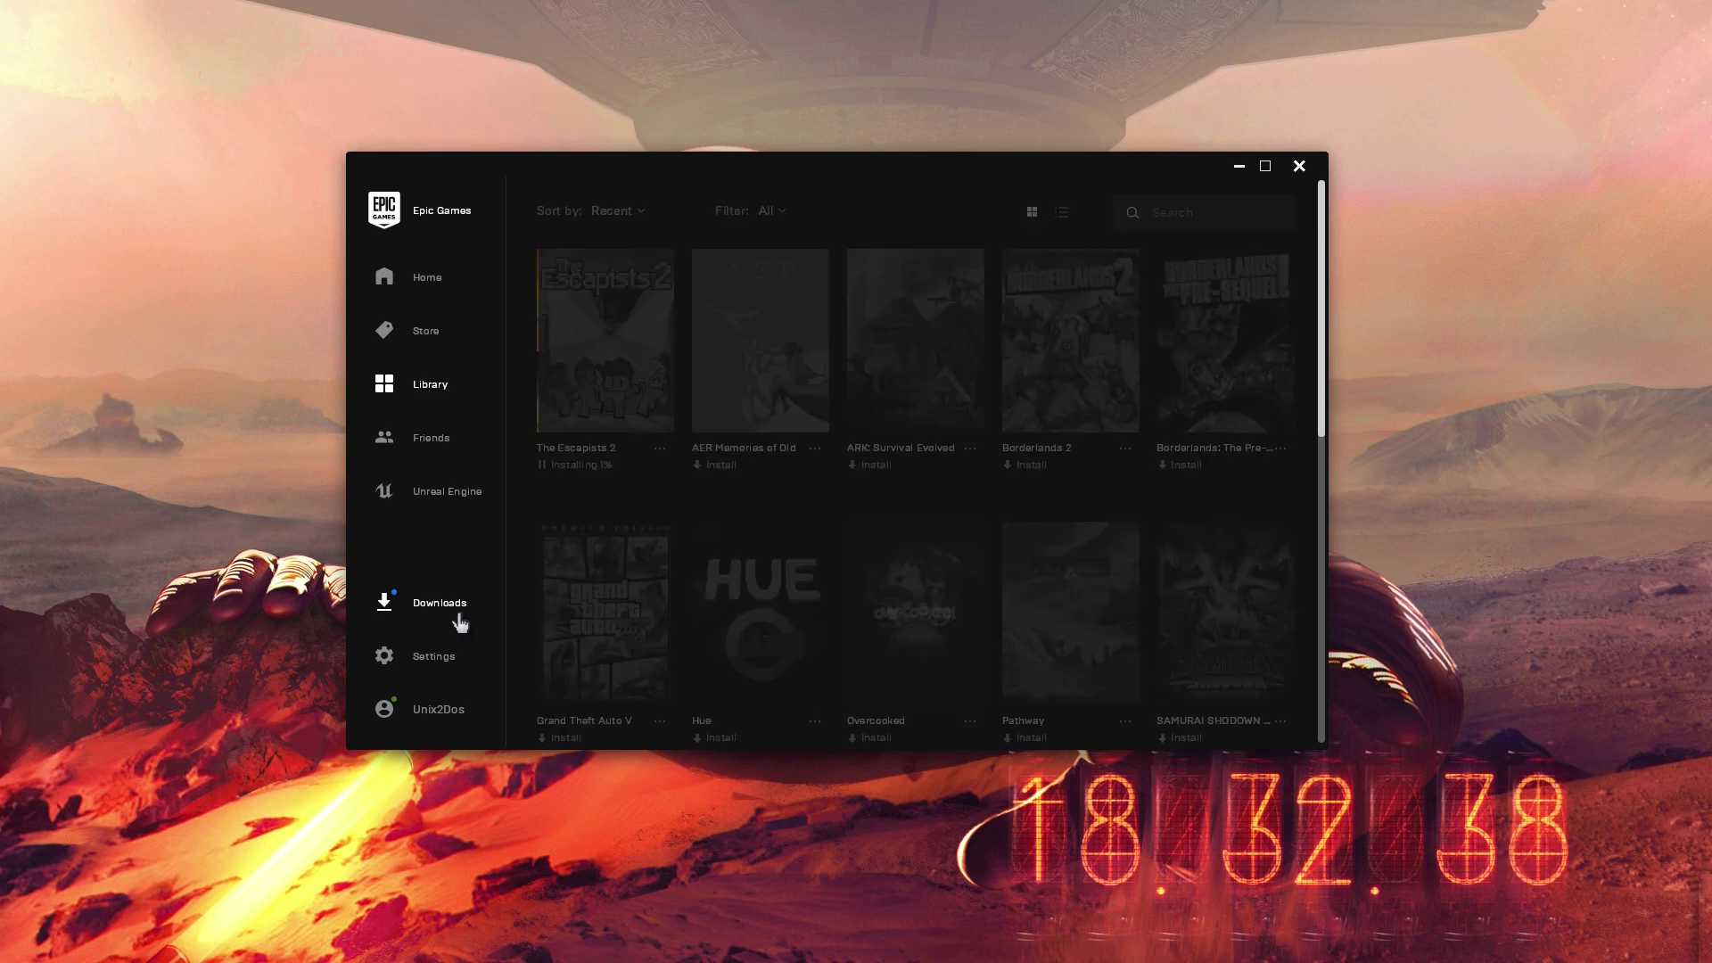
left_click(457, 619)
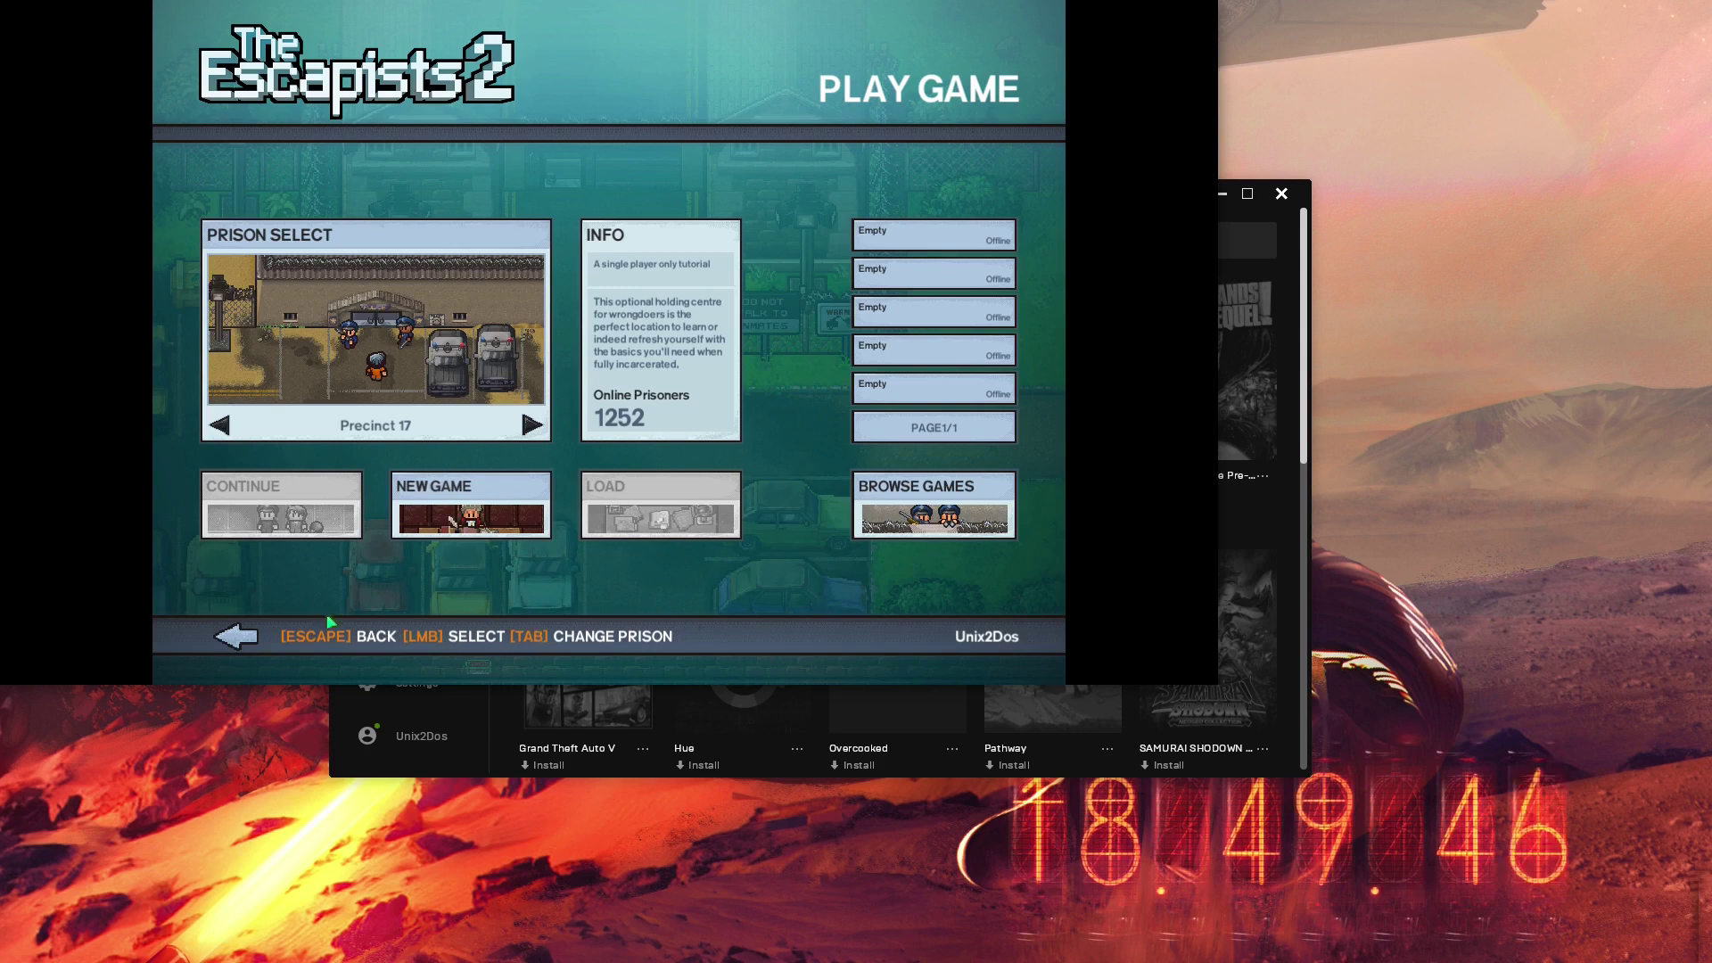
Step: Check the game's Help & Options, start Play Game, and walk the prisoner to Robinson's desk
key("Escape")
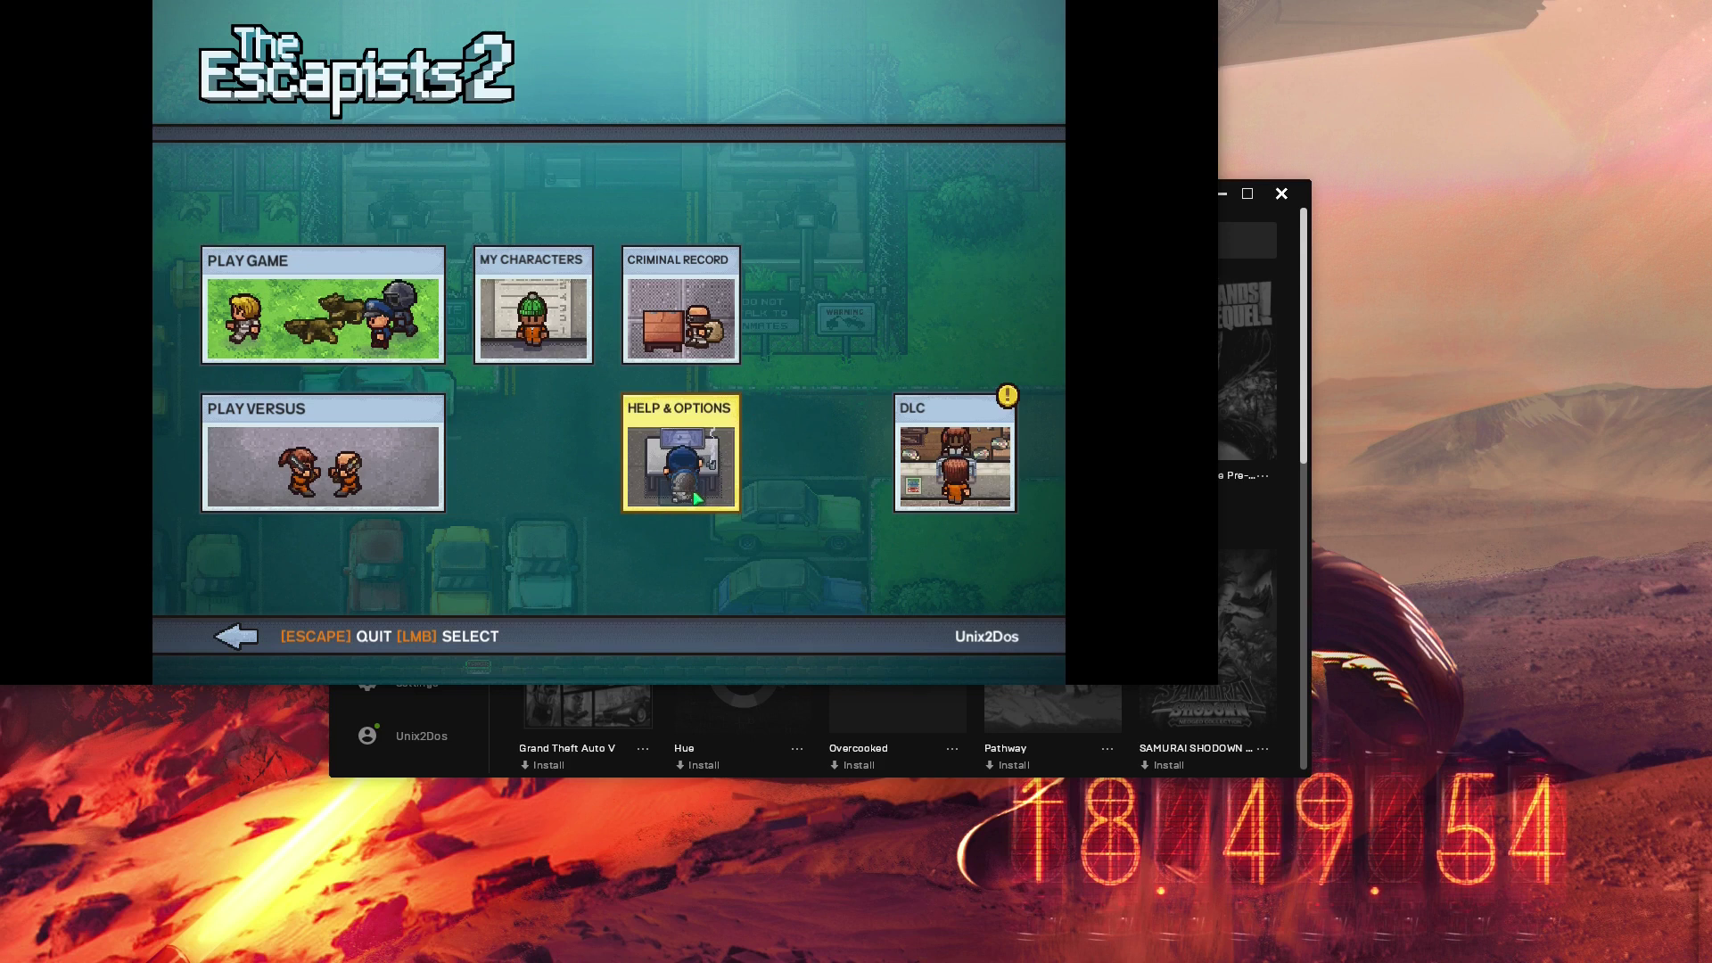
left_click(694, 498)
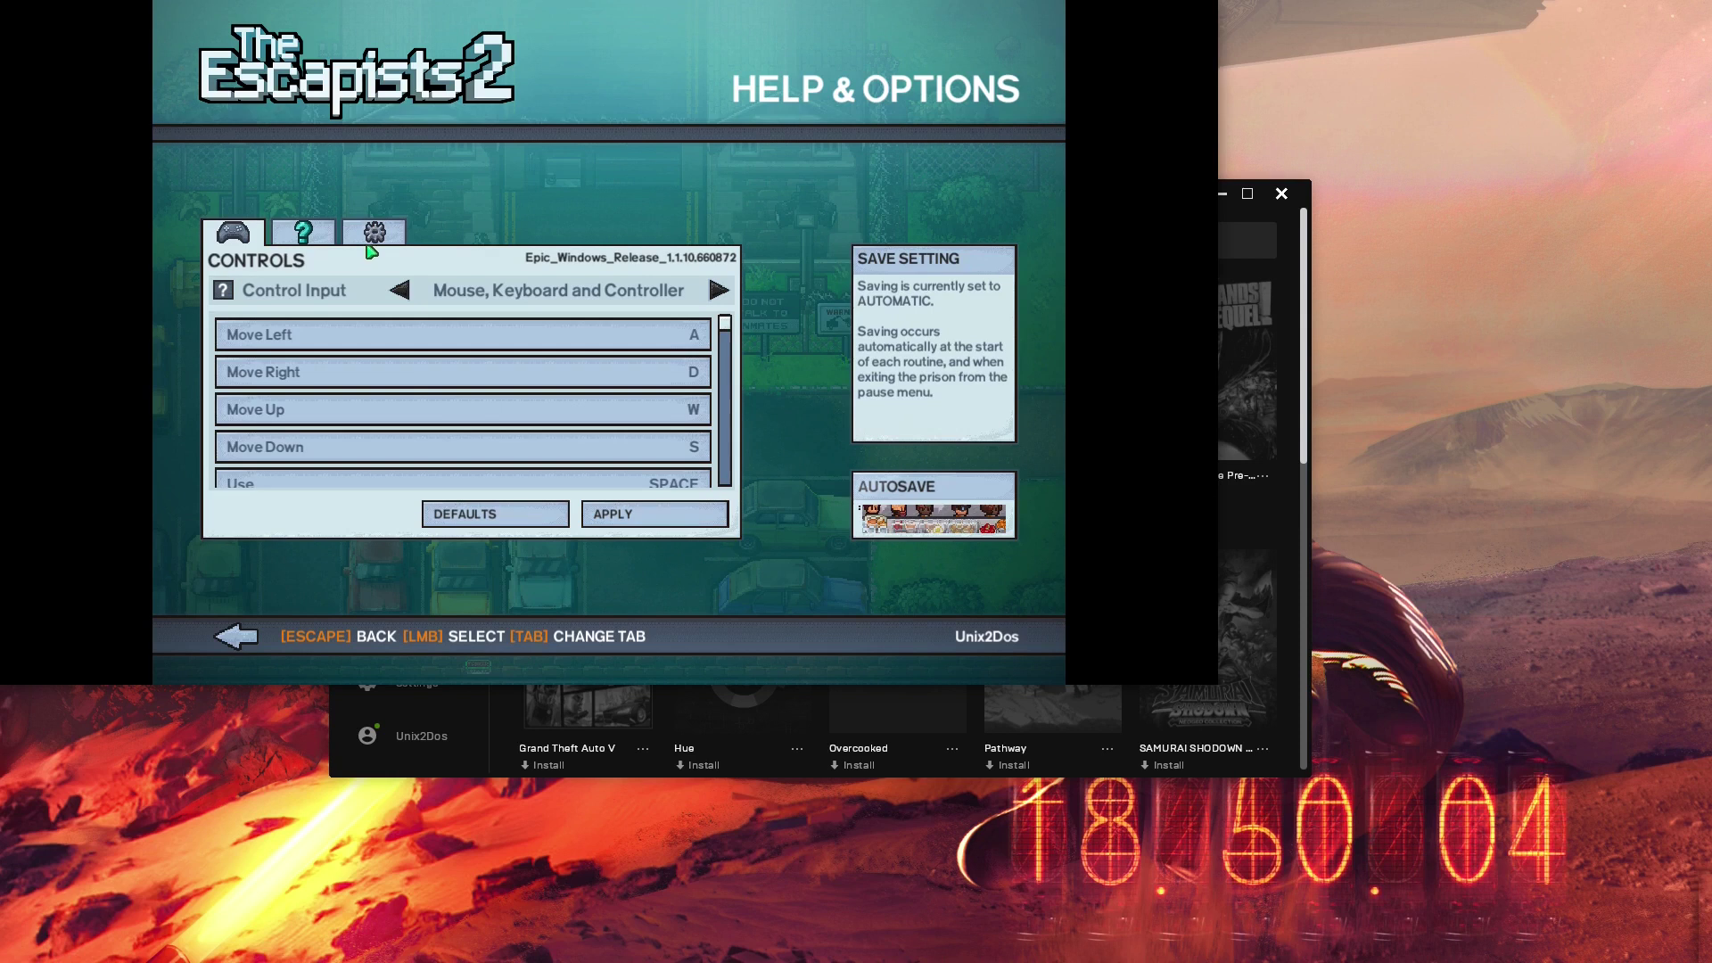
left_click(374, 239)
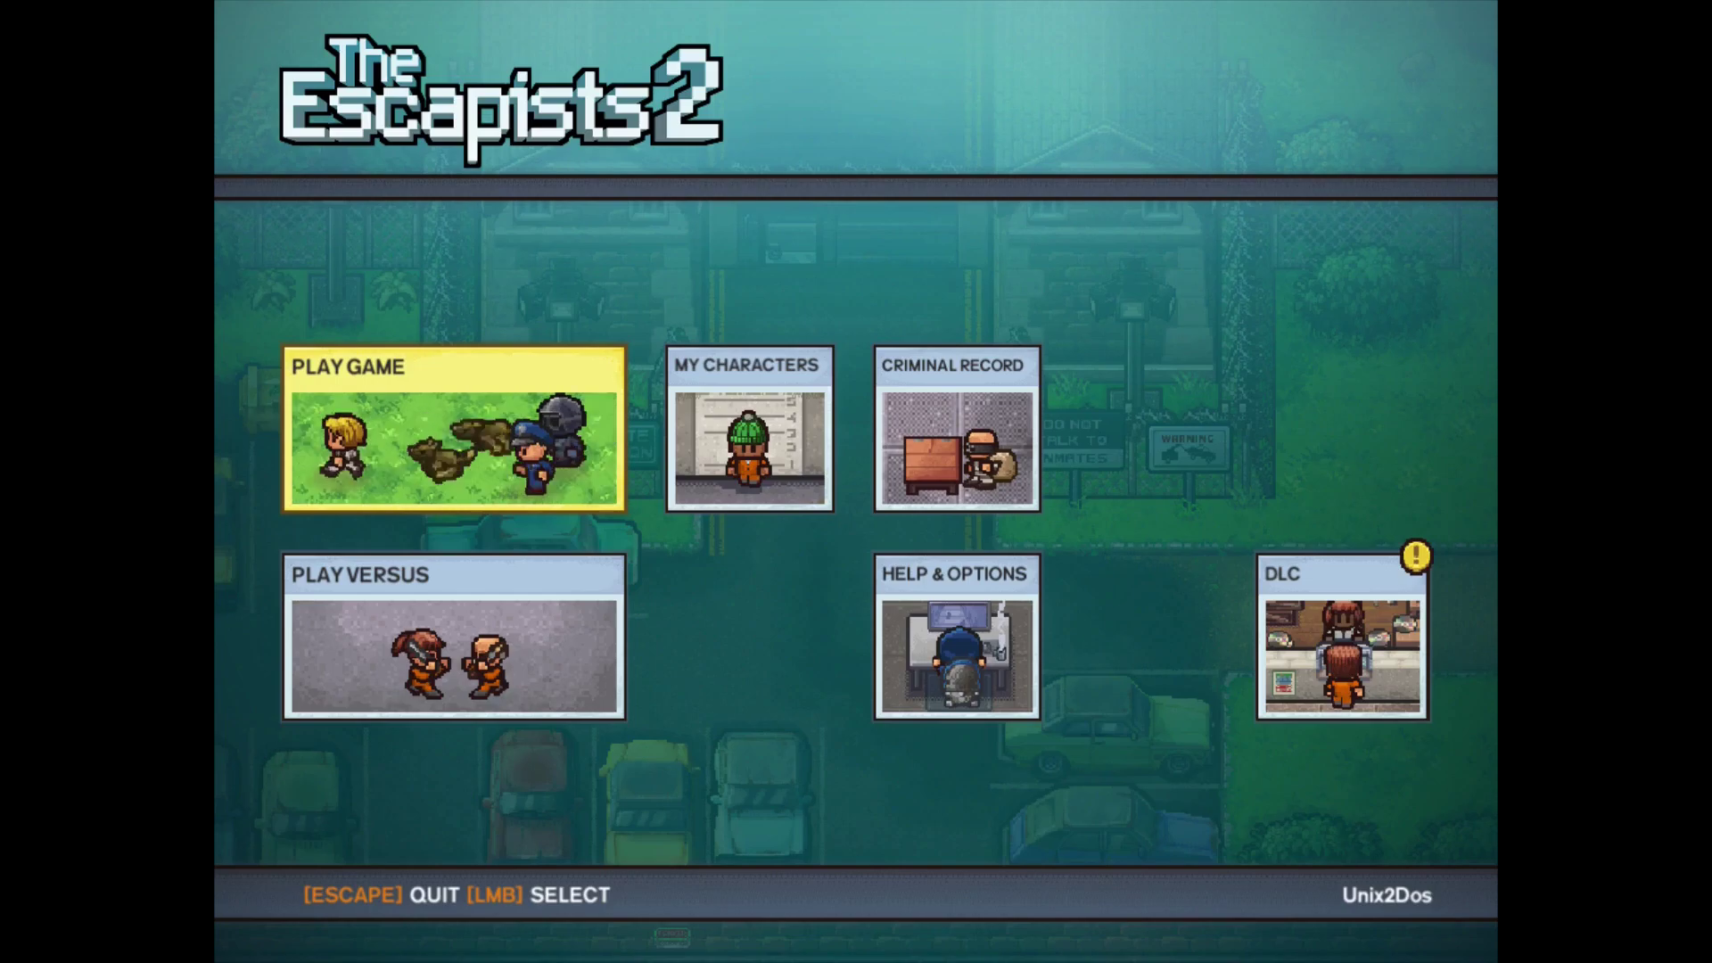
key("Return")
key("Return")
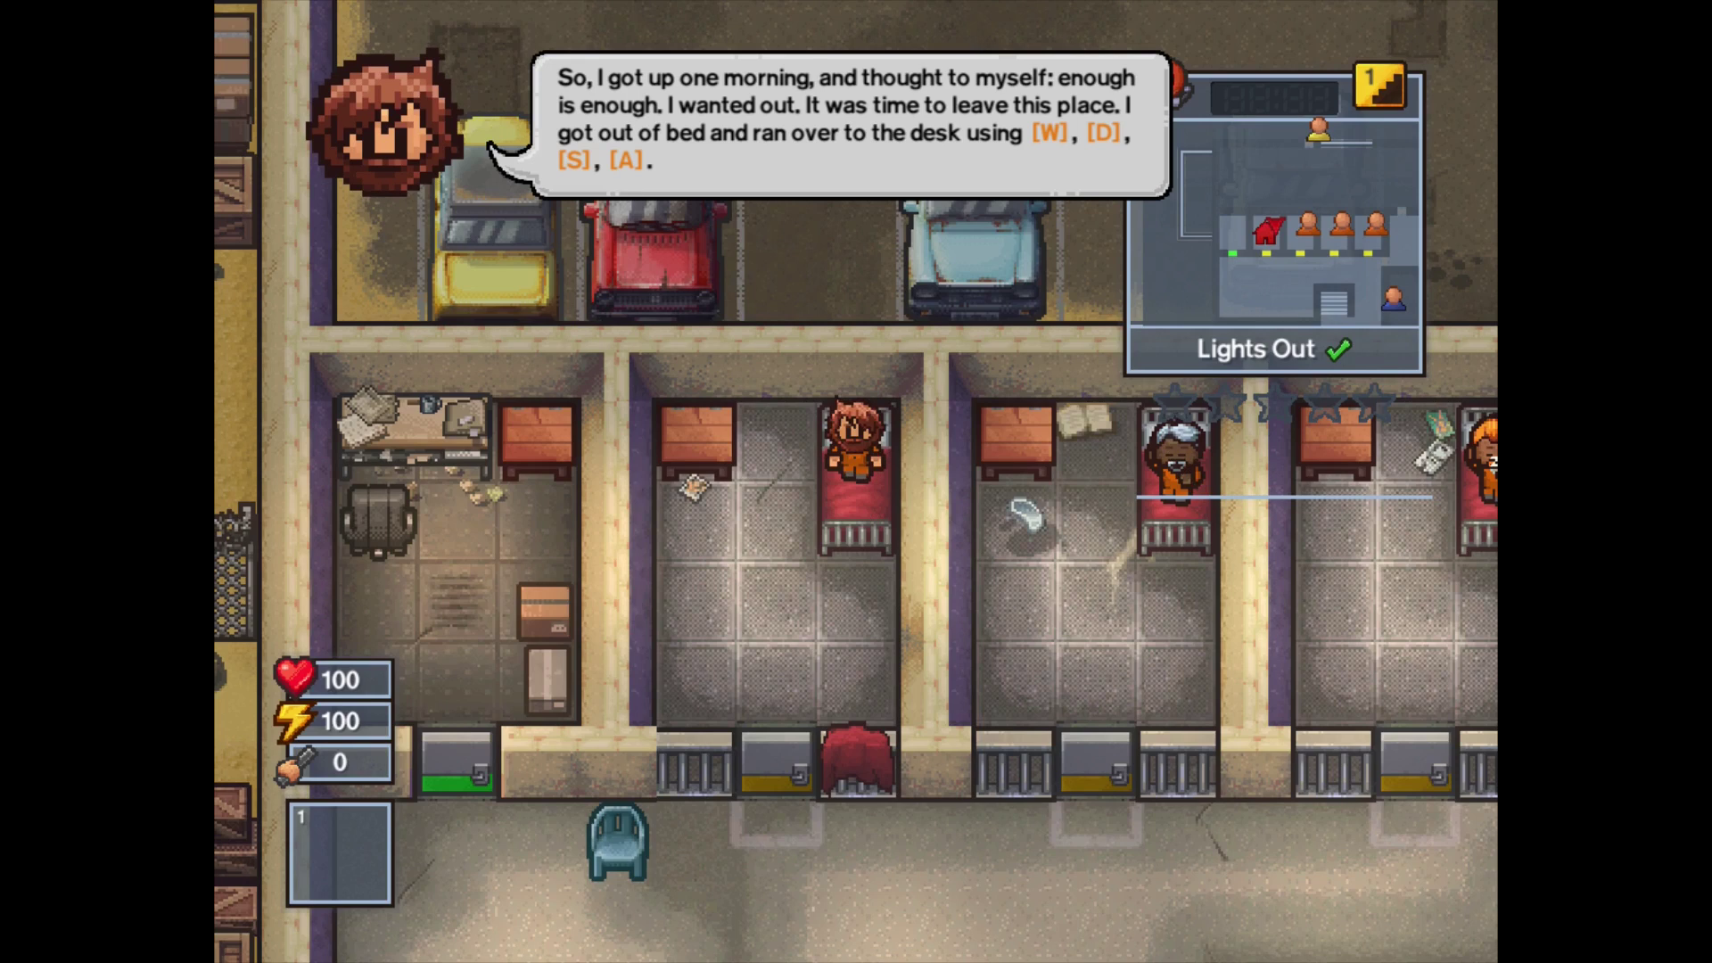
key("a")
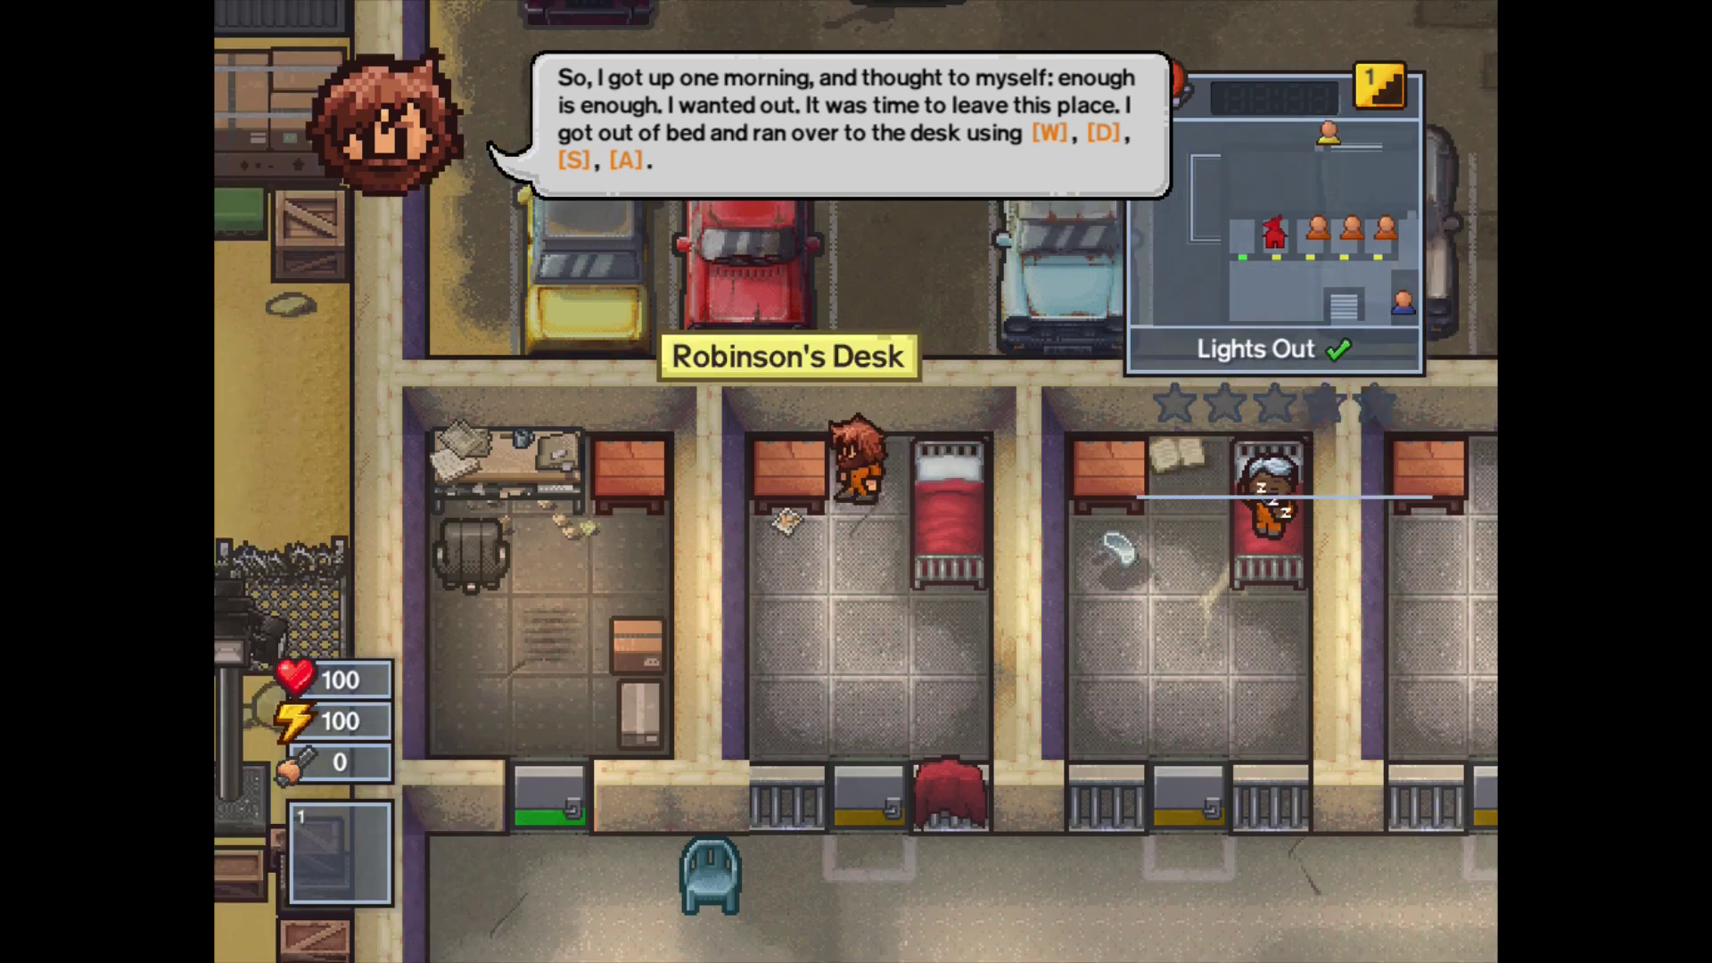
key("s")
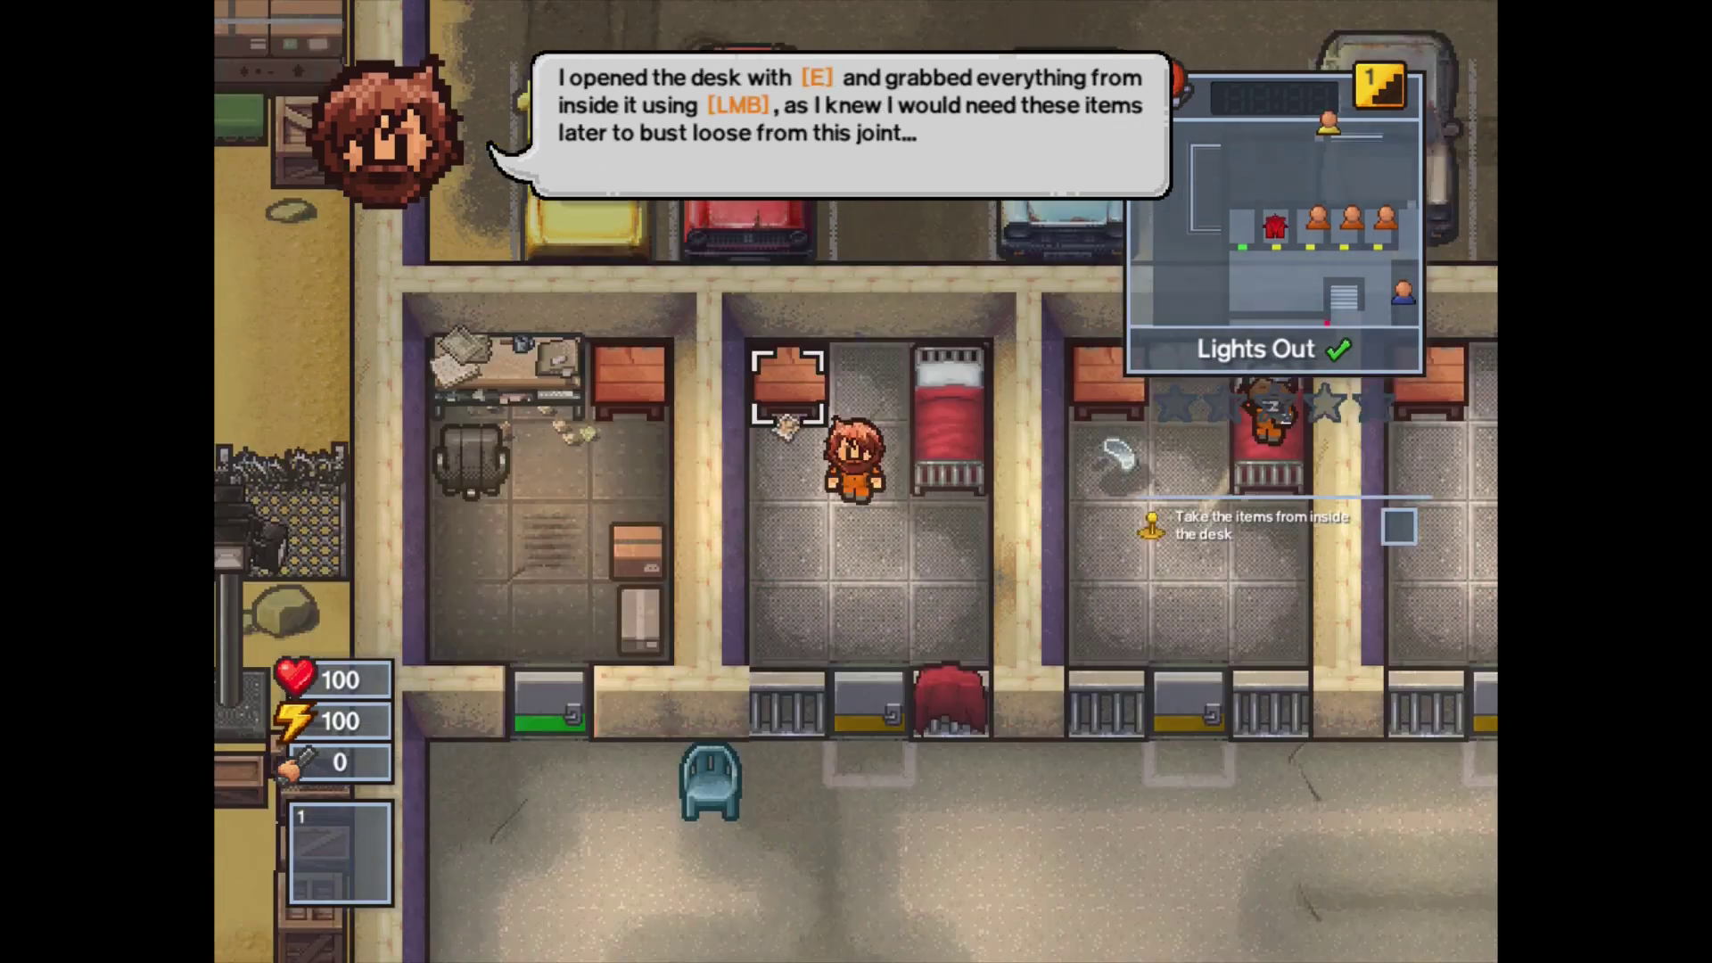